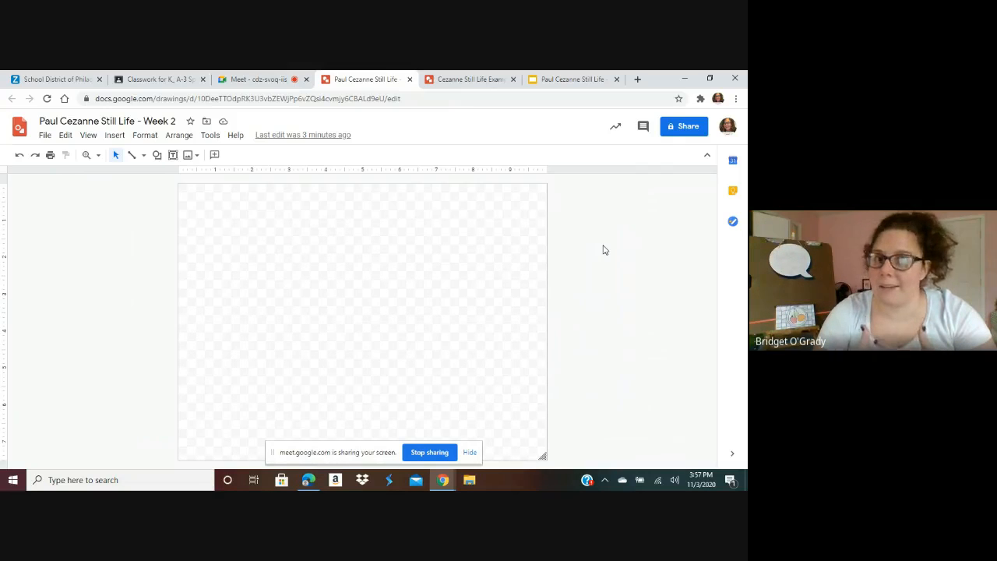
left_click(158, 154)
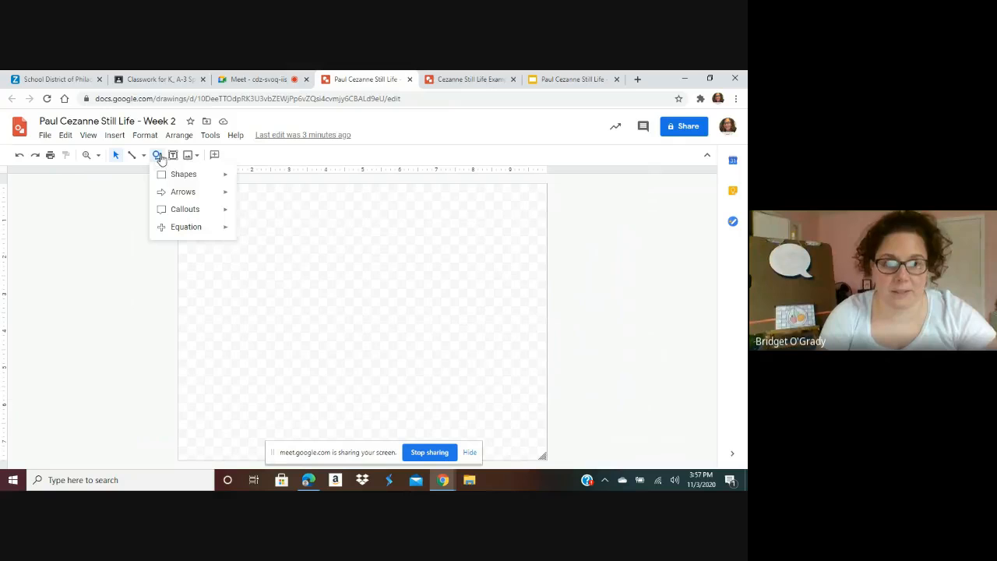
mouse_move(172, 174)
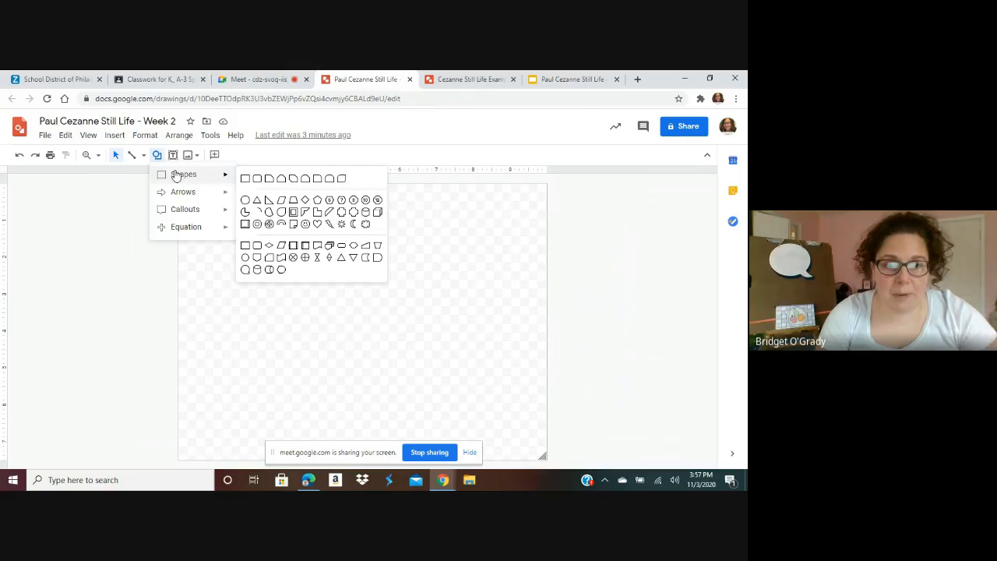
left_click(250, 179)
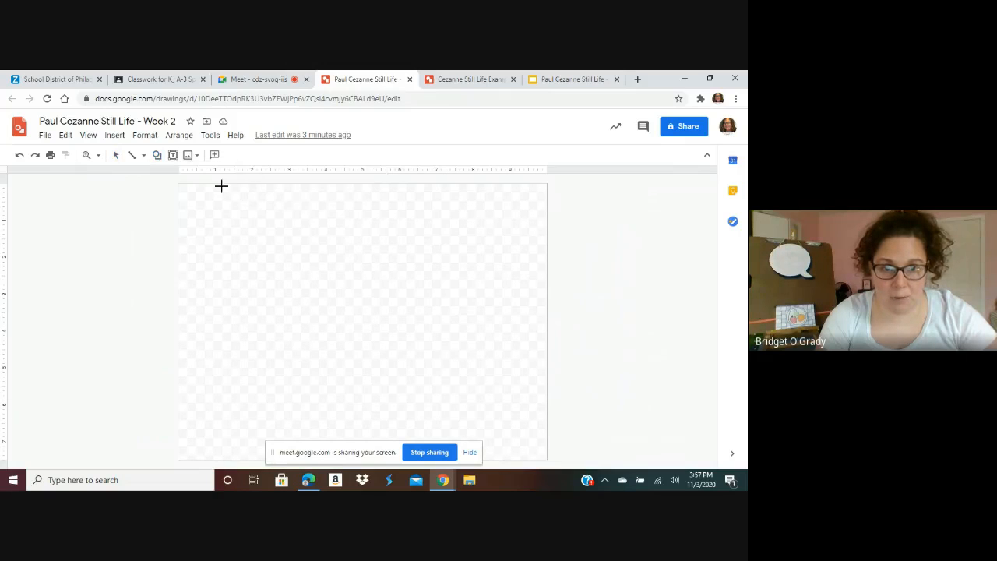
left_click(158, 157)
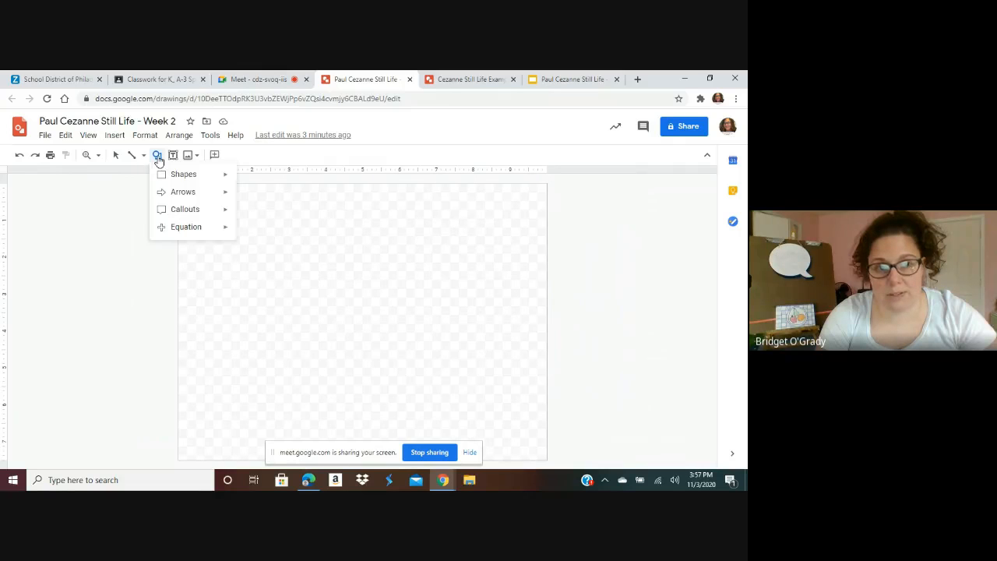
mouse_move(166, 178)
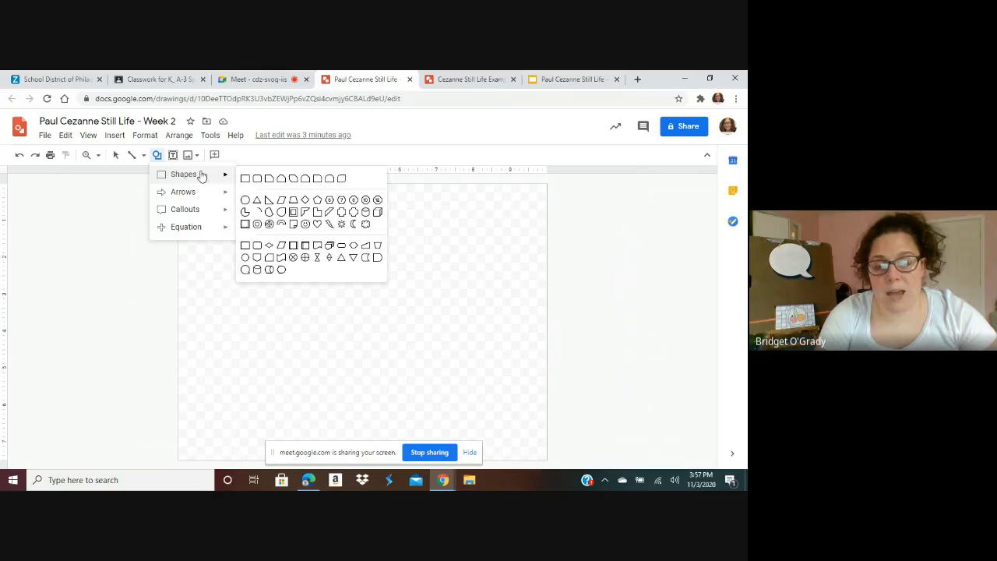
left_click(242, 182)
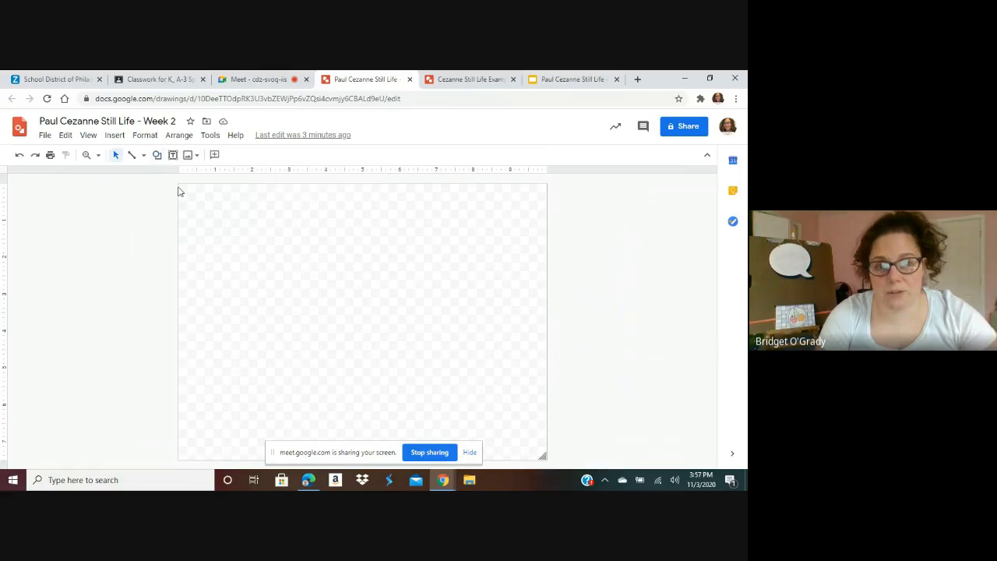
left_click_drag(181, 186, 546, 461)
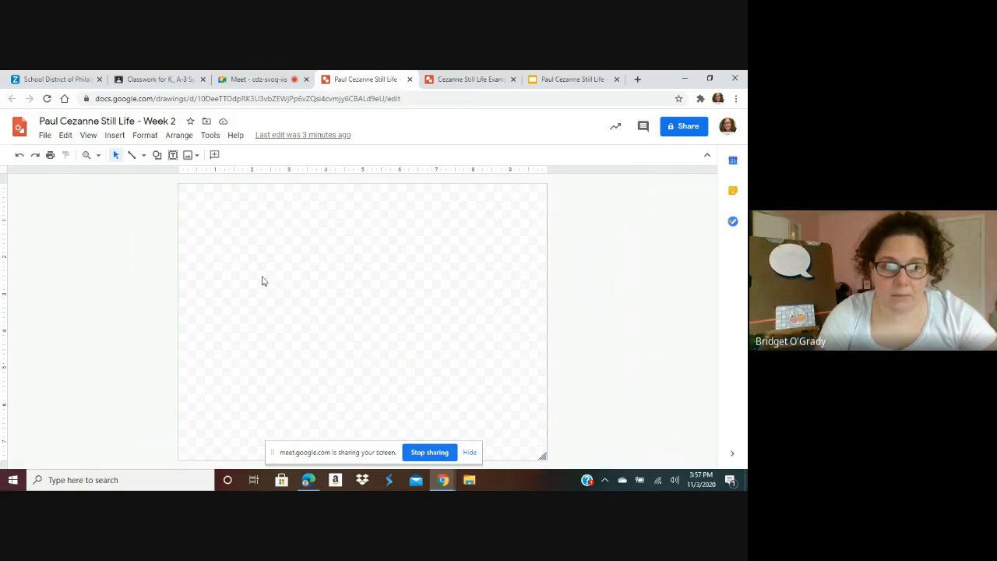
Draw a rectangle that covers nearly the whole blank canvas as the background
left_click(188, 154)
left_click(156, 155)
mouse_move(170, 174)
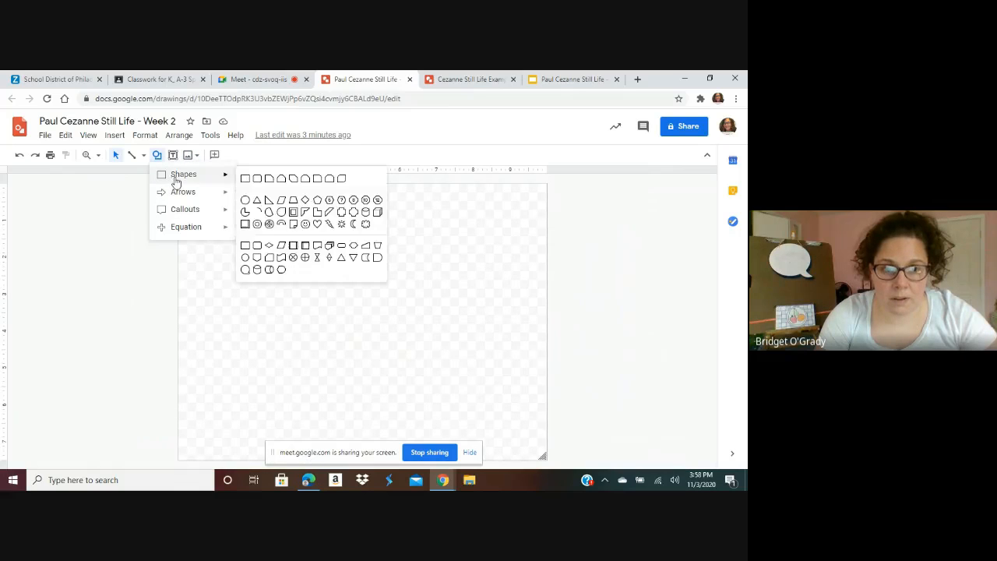
left_click(243, 178)
left_click_drag(181, 189, 543, 450)
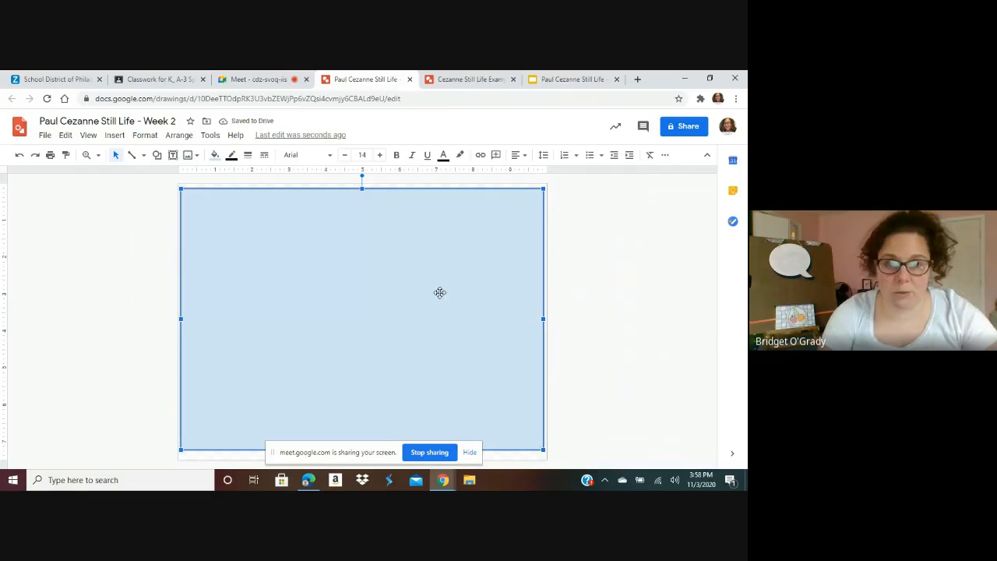
Fill the background rectangle with solid bright purple
left_click(216, 160)
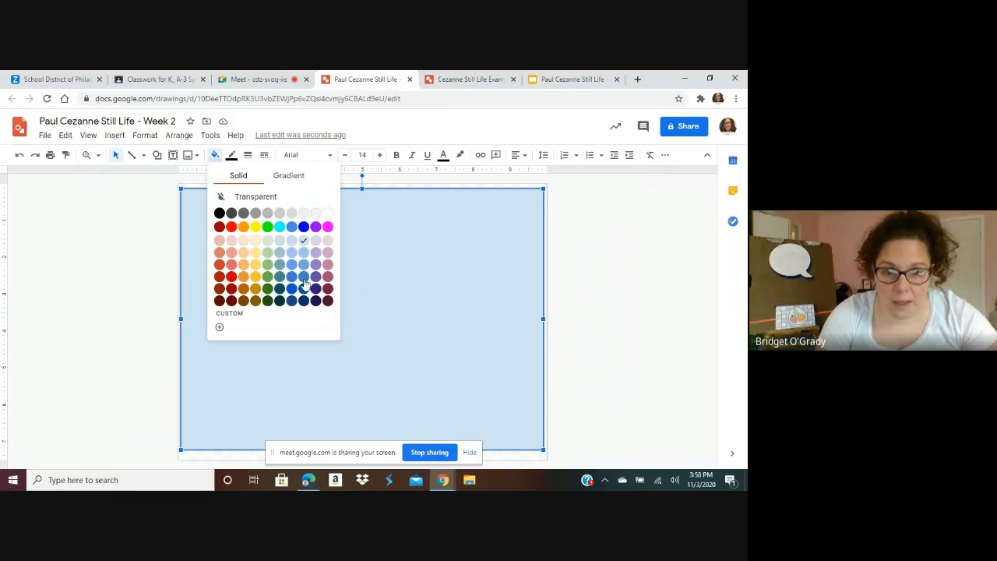
left_click(317, 227)
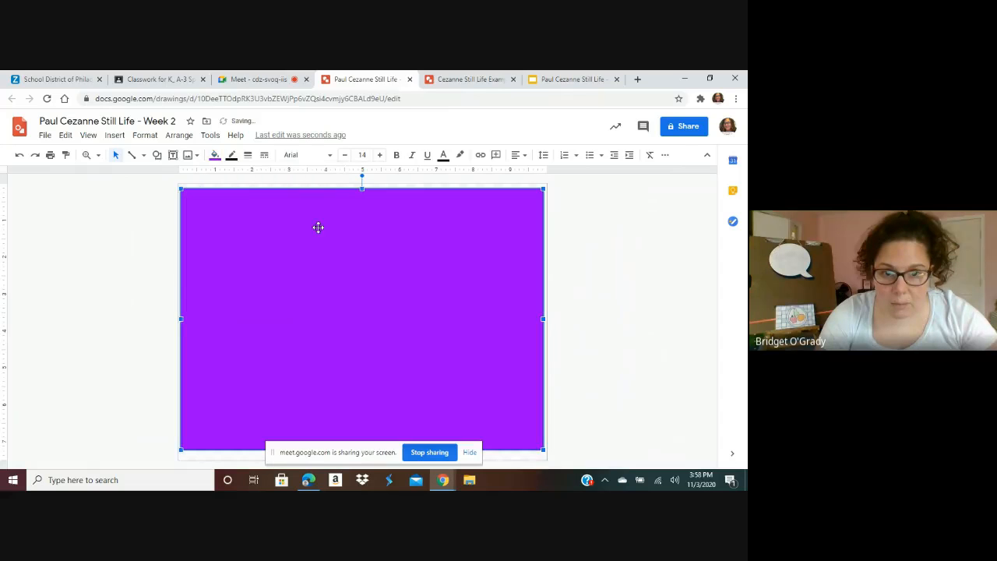
left_click(627, 247)
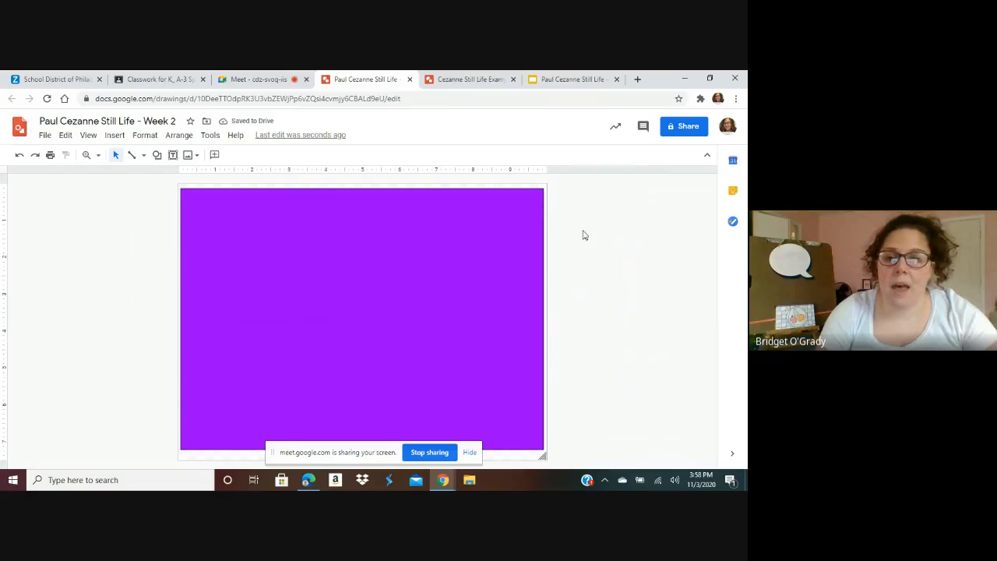
left_click(479, 232)
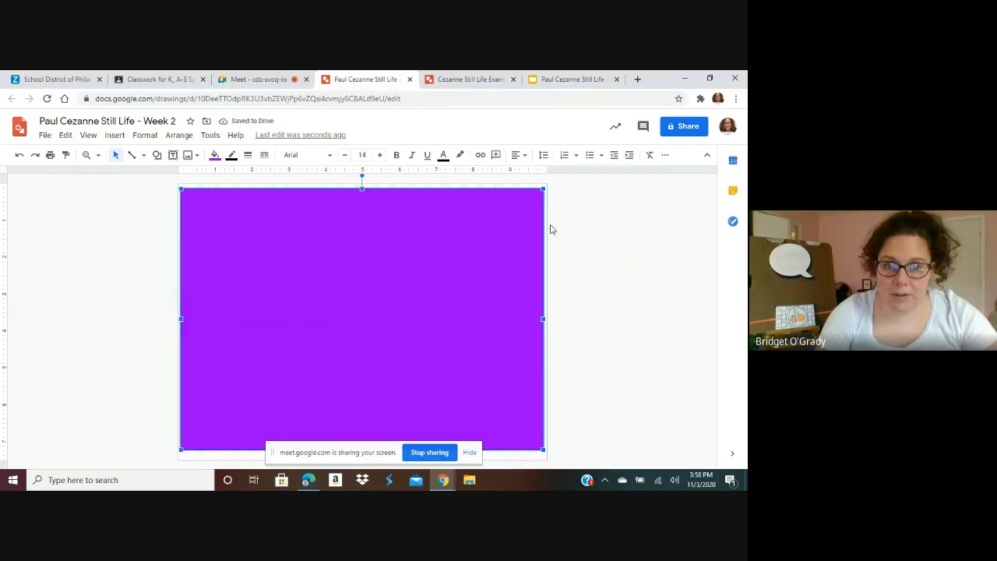
left_click(606, 236)
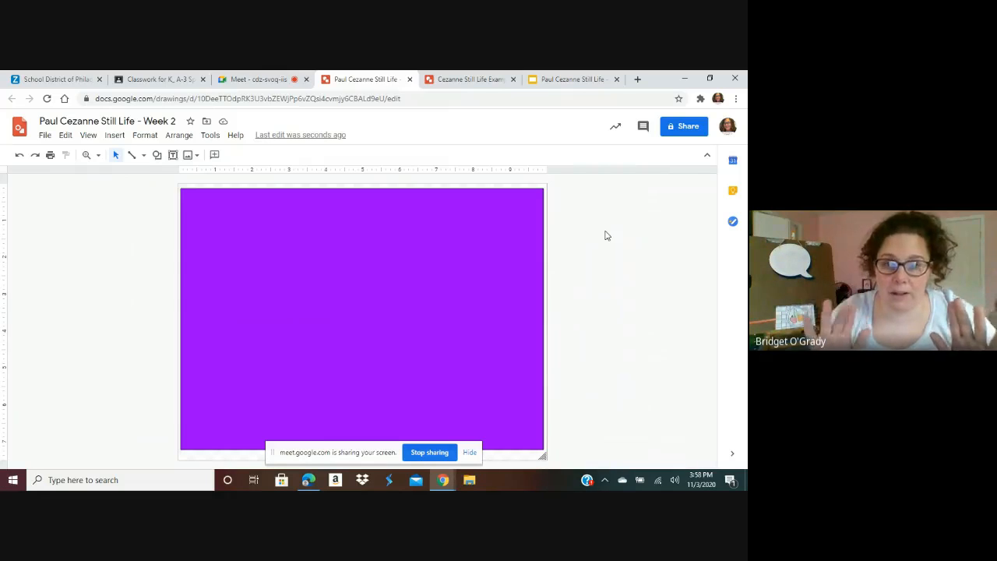
Draw a large circle in the middle of the purple background, almost as tall as the rectangle
left_click(158, 159)
mouse_move(164, 176)
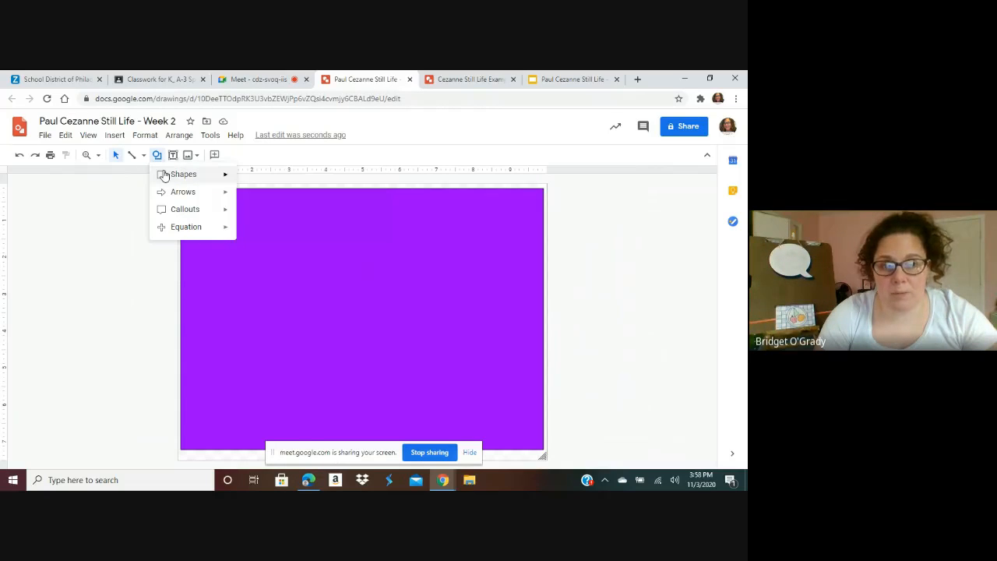
left_click(246, 198)
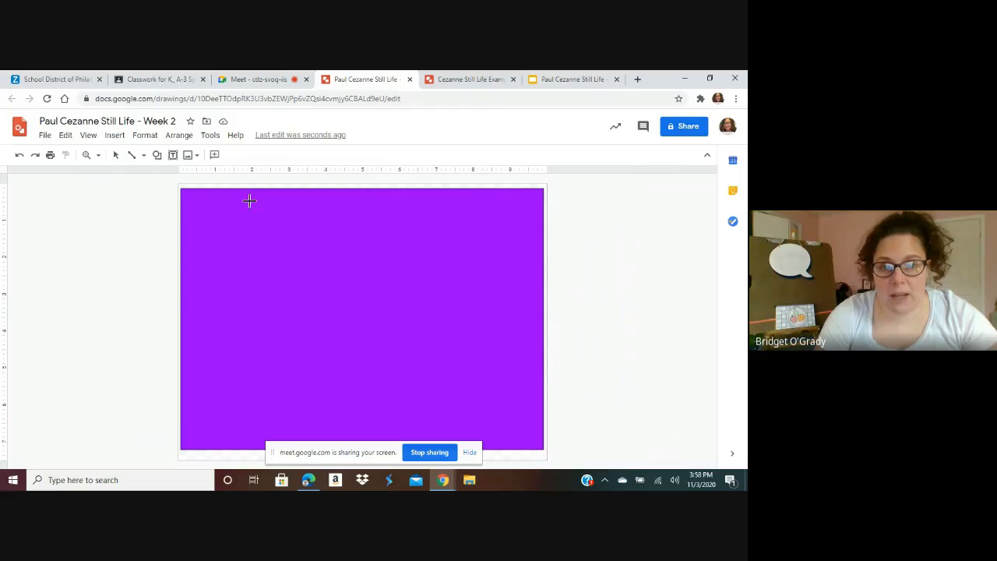
left_click_drag(241, 206, 476, 438)
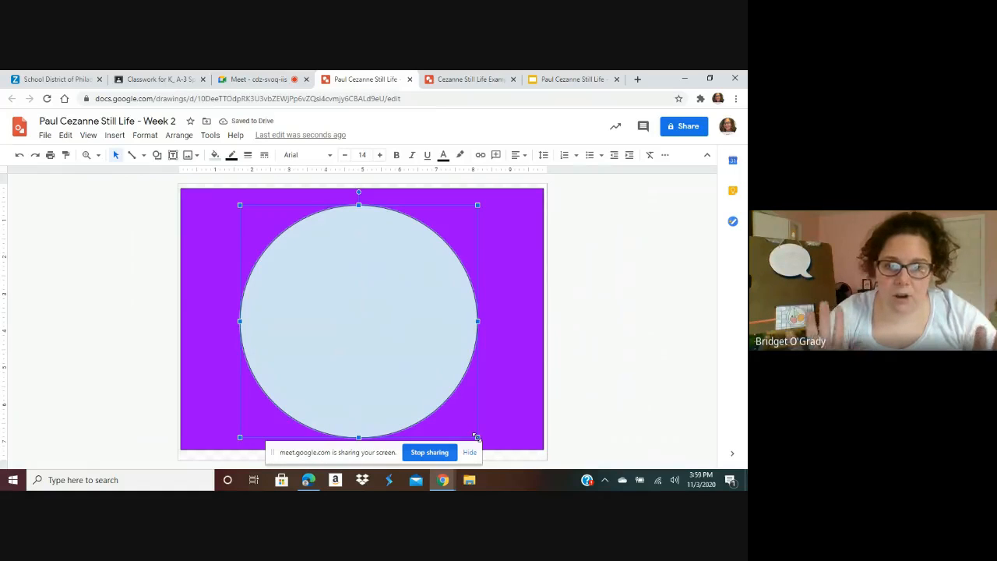
Fill the large circle with light gray 1 and set its border weight to 4px
left_click(215, 155)
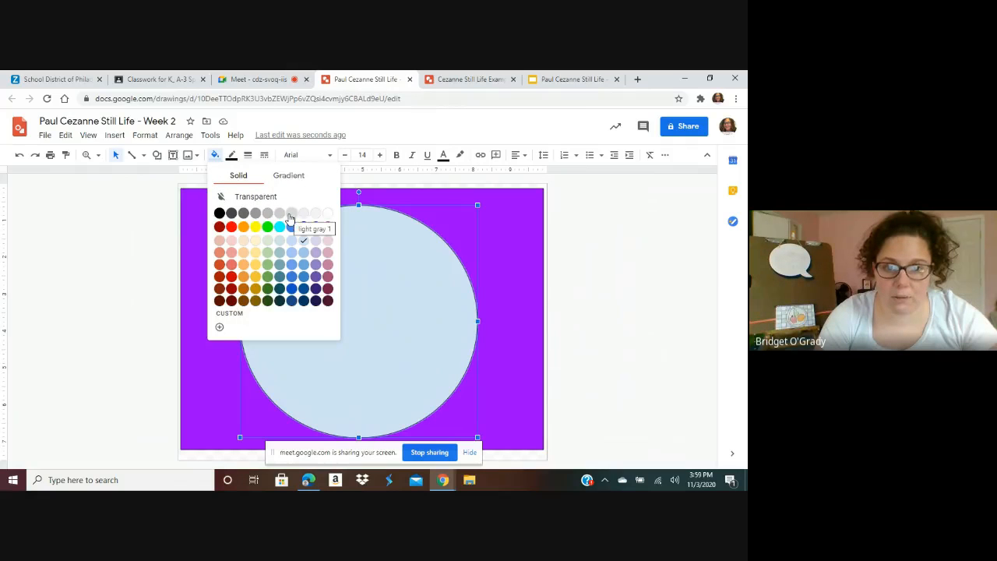
left_click(289, 217)
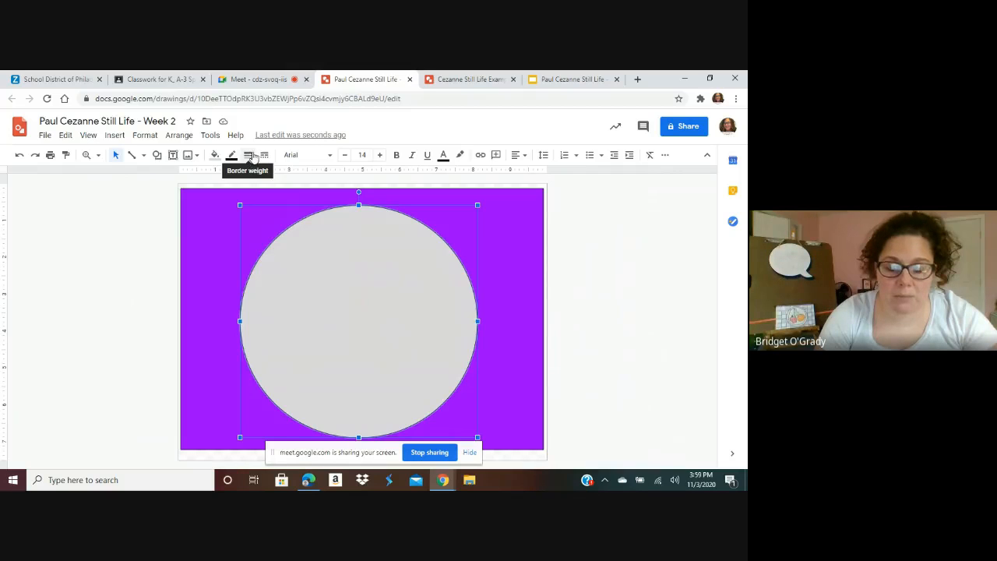
left_click(254, 157)
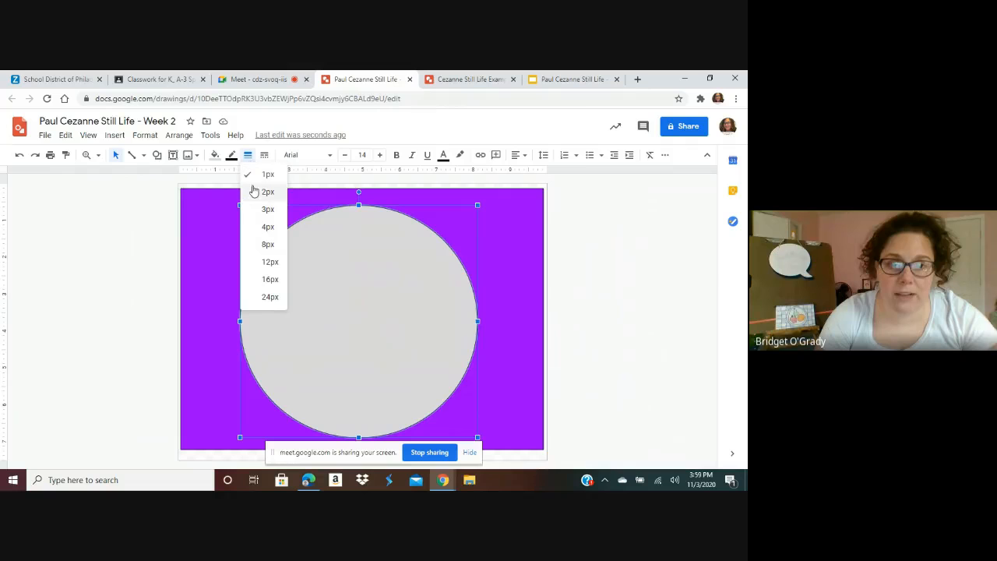
left_click(268, 227)
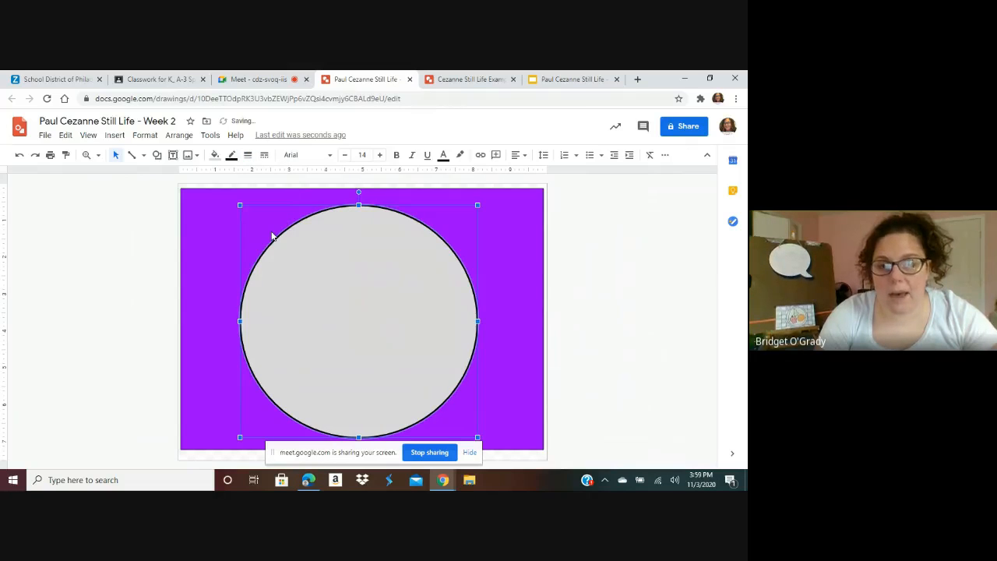
left_click(629, 284)
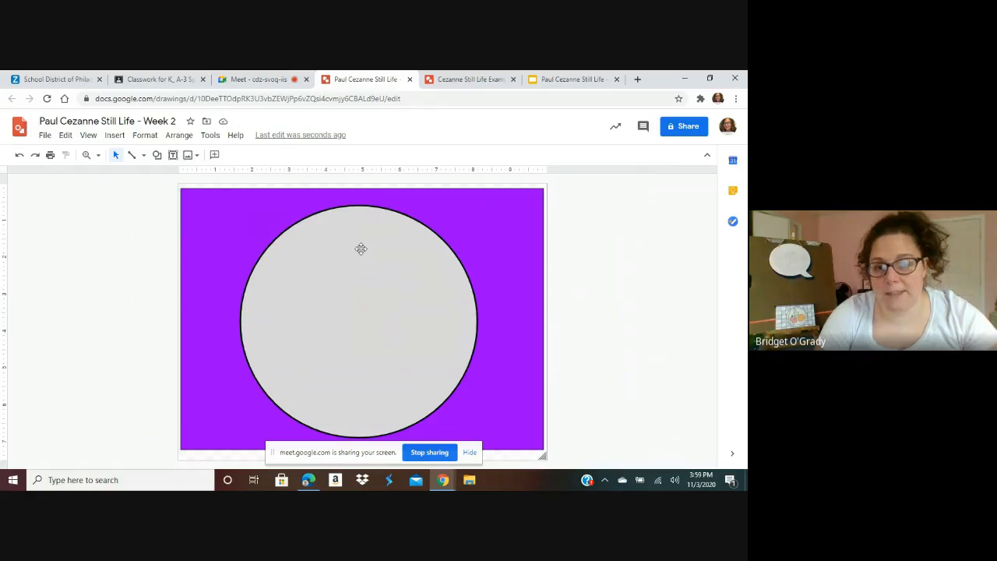
Draw a second, smaller oval inside the large gray circle
left_click(158, 155)
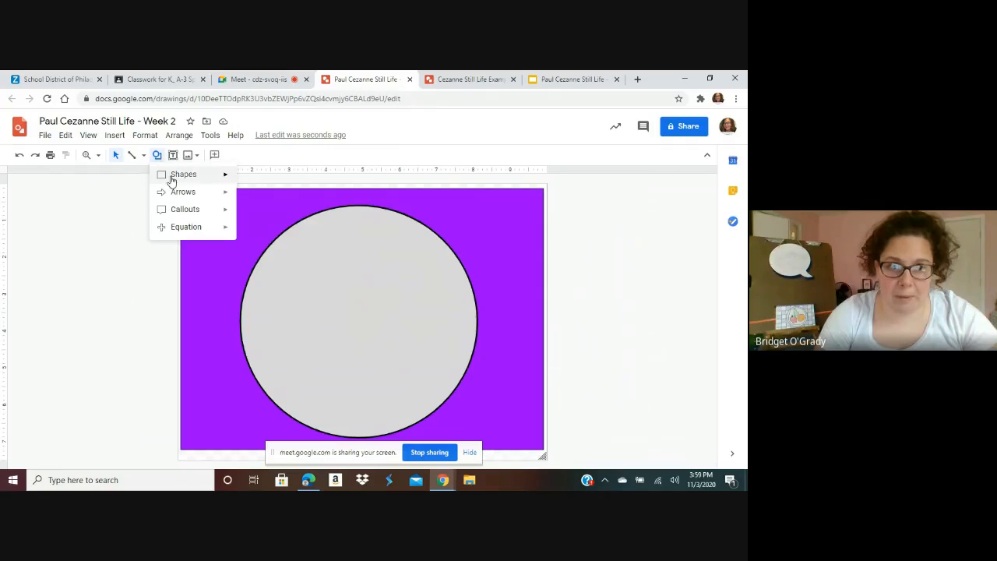
mouse_move(173, 176)
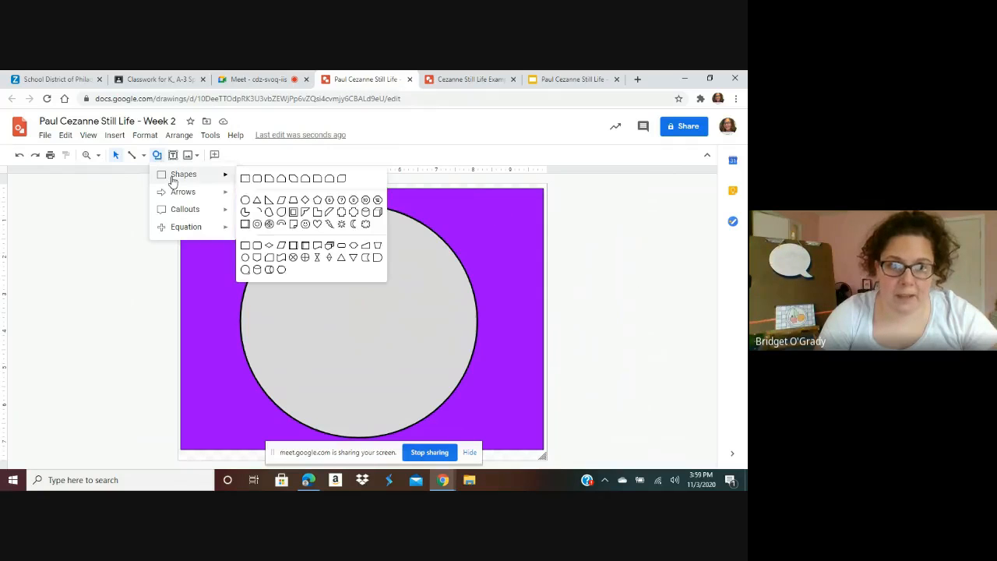
left_click(245, 201)
left_click_drag(307, 228, 455, 414)
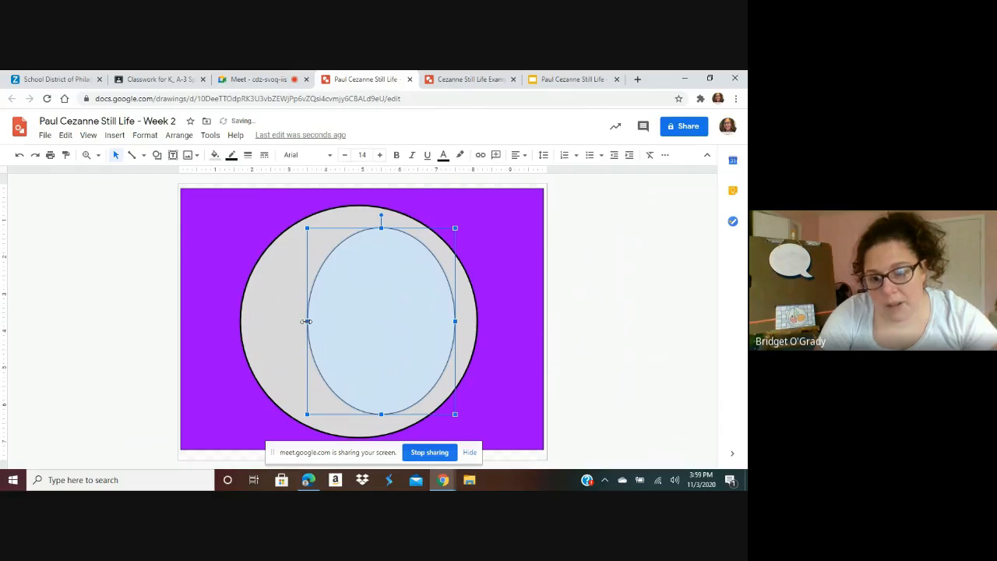
Resize the inner oval into a circle centred in the gray circle, leaving an even rim all around
left_click_drag(307, 321, 259, 312)
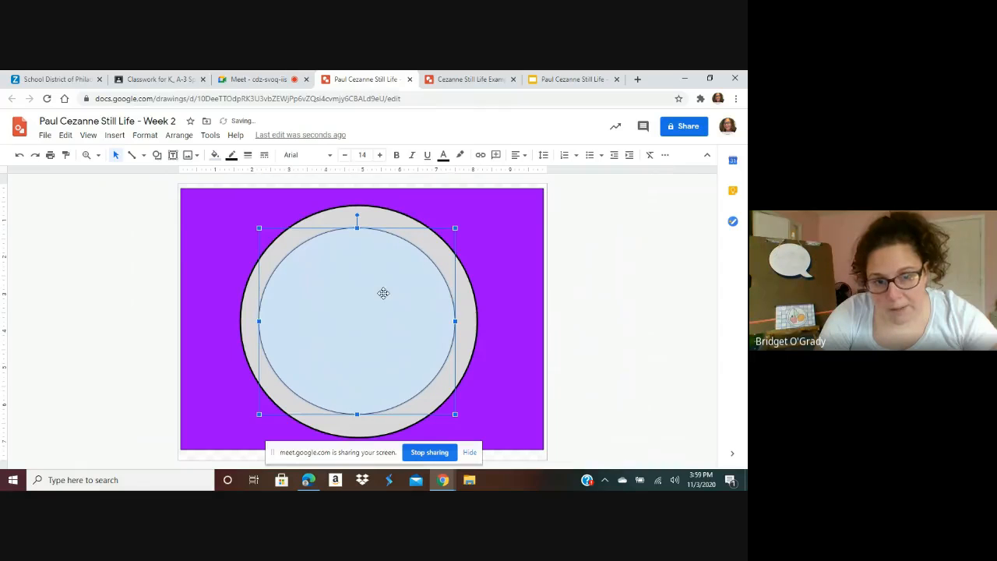
left_click_drag(358, 227, 357, 221)
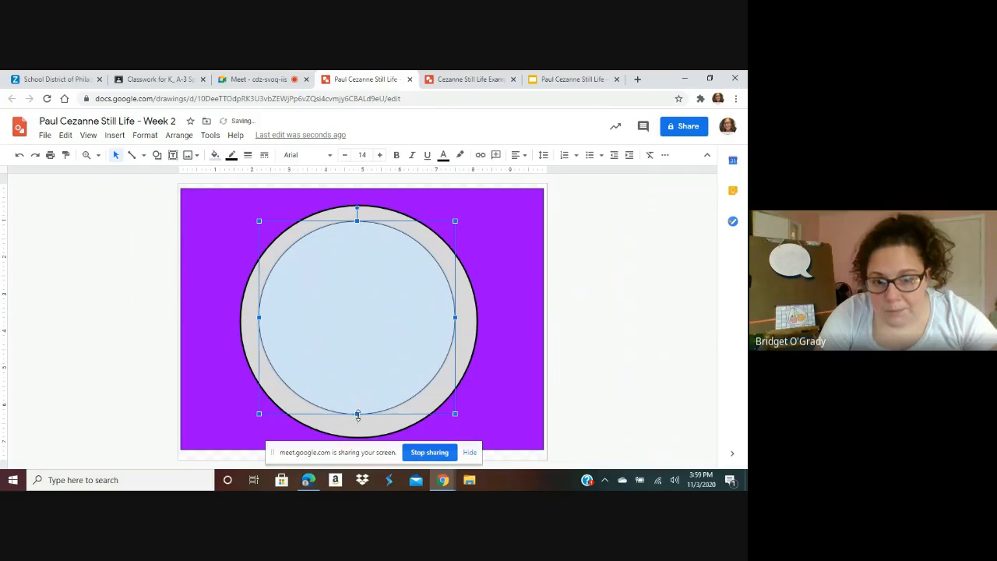
left_click_drag(358, 415, 357, 422)
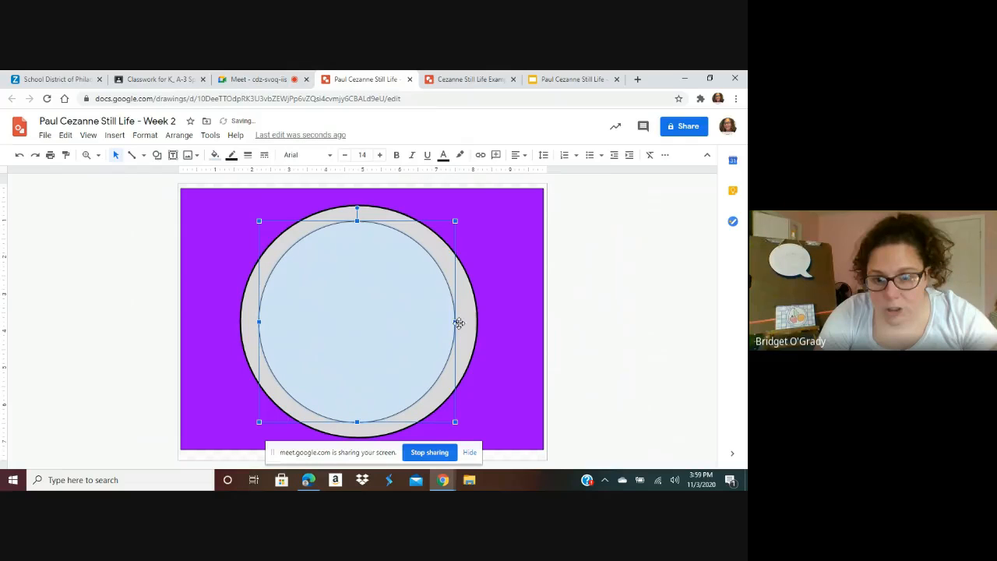
left_click_drag(455, 321, 460, 320)
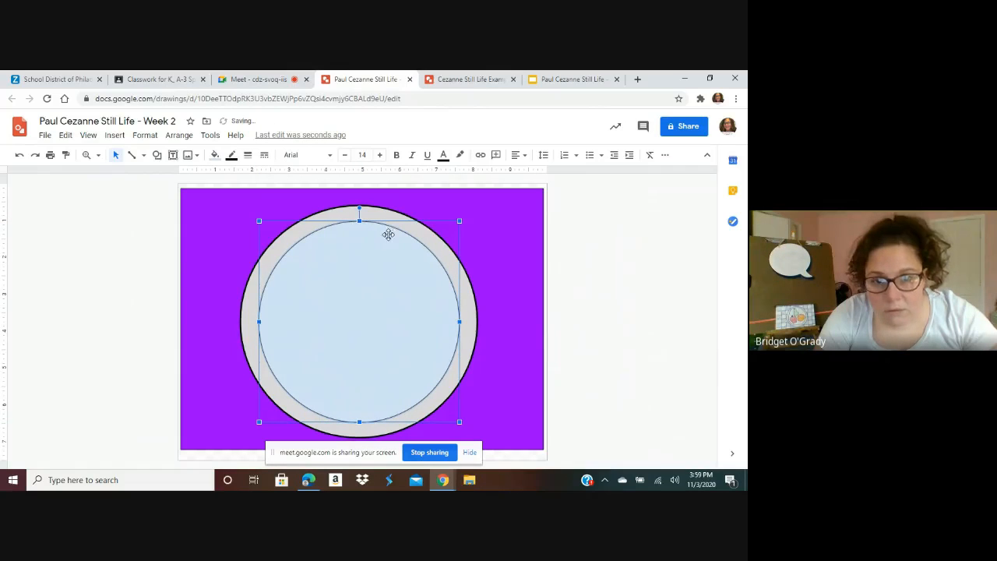
left_click_drag(359, 220, 360, 223)
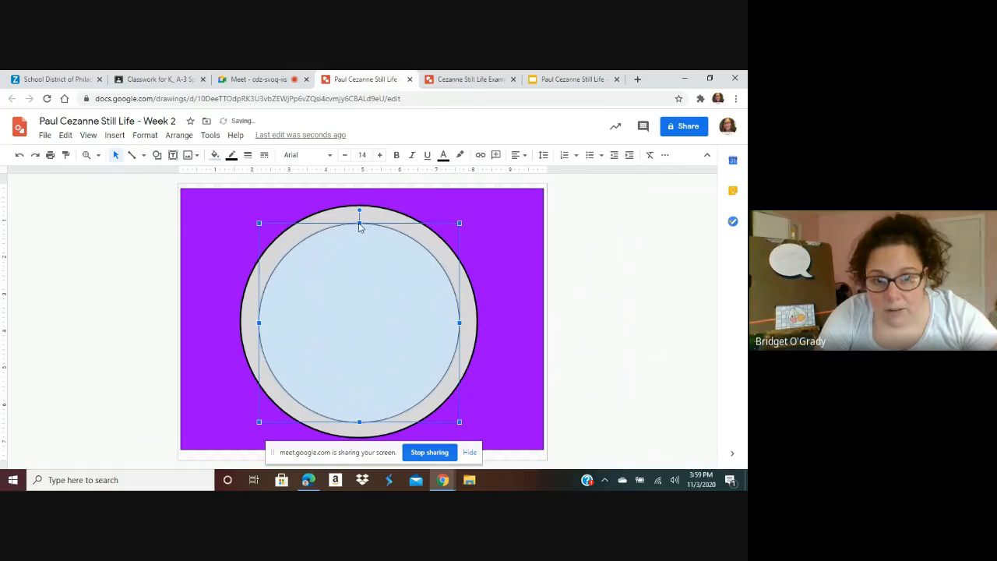
Fill the inner circle with light gray 1 and set its border weight to 4px
left_click(215, 155)
left_click(292, 214)
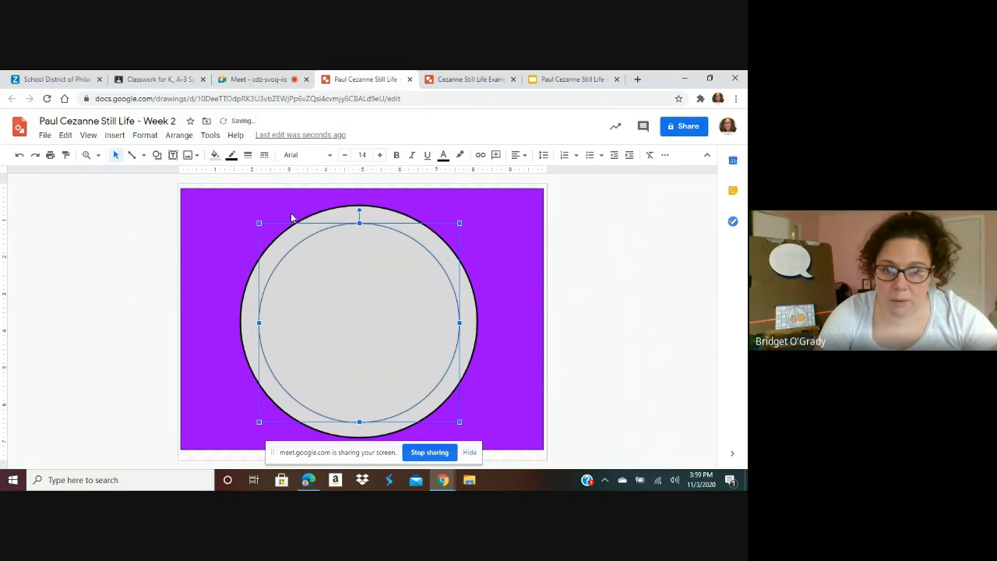
left_click(248, 155)
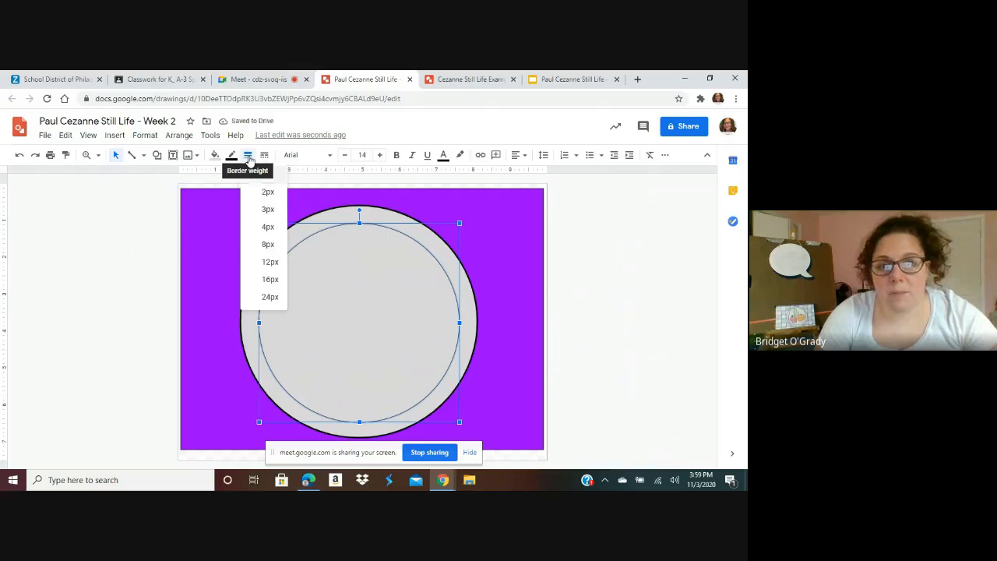
left_click(267, 226)
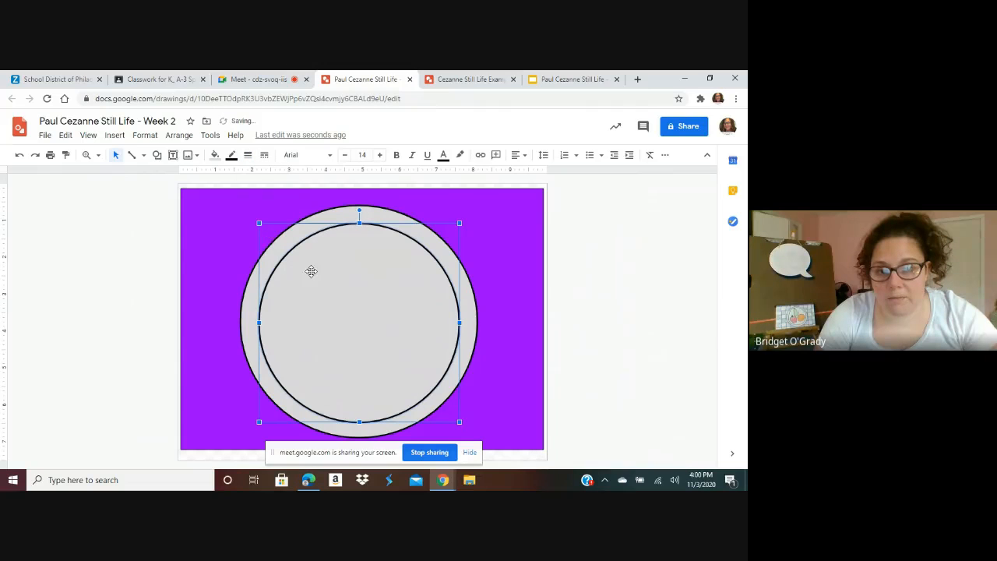
left_click(683, 269)
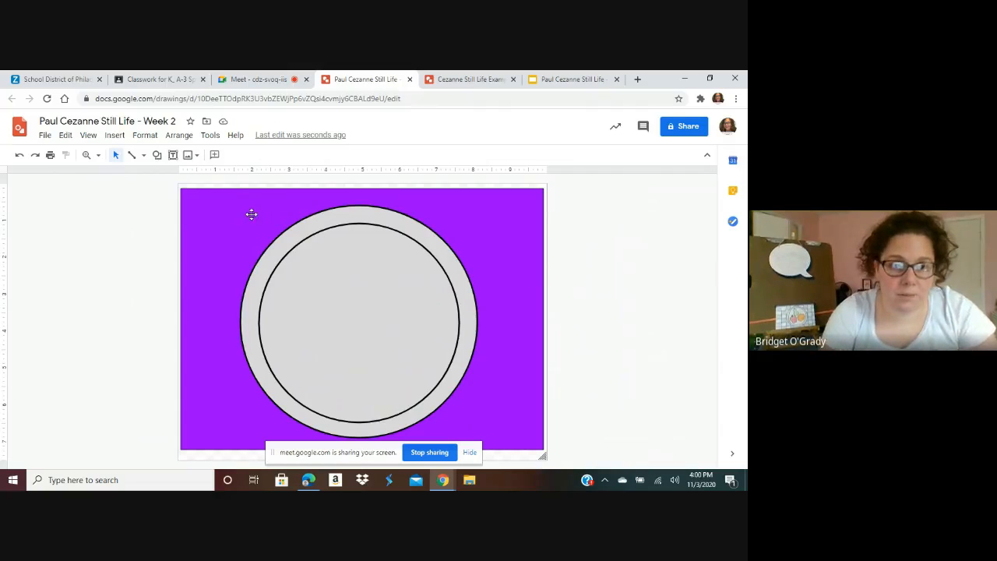
Draw a tall moon shape inside the left part of the plate as a banana and fill it with yellow
left_click(158, 155)
mouse_move(184, 176)
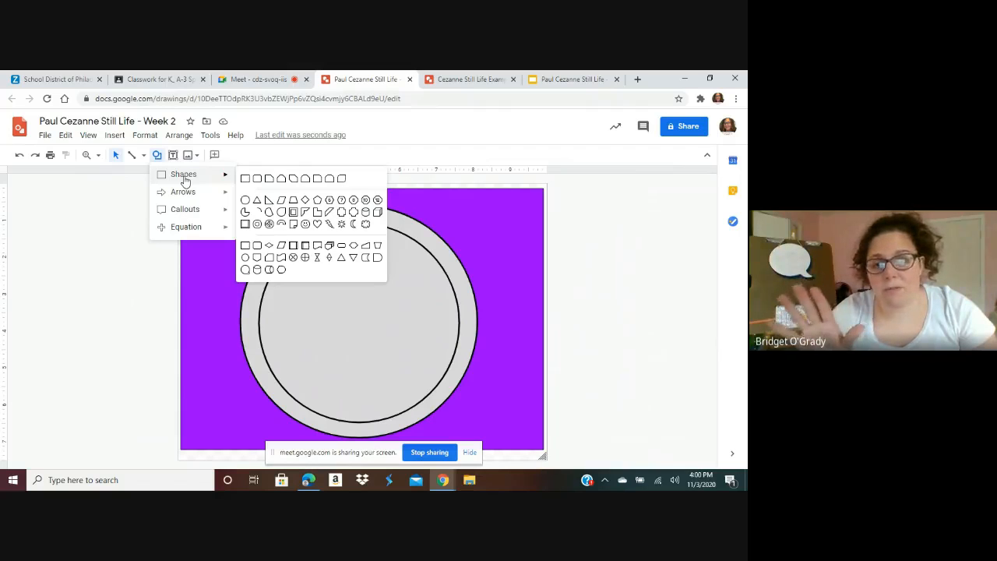
left_click(353, 226)
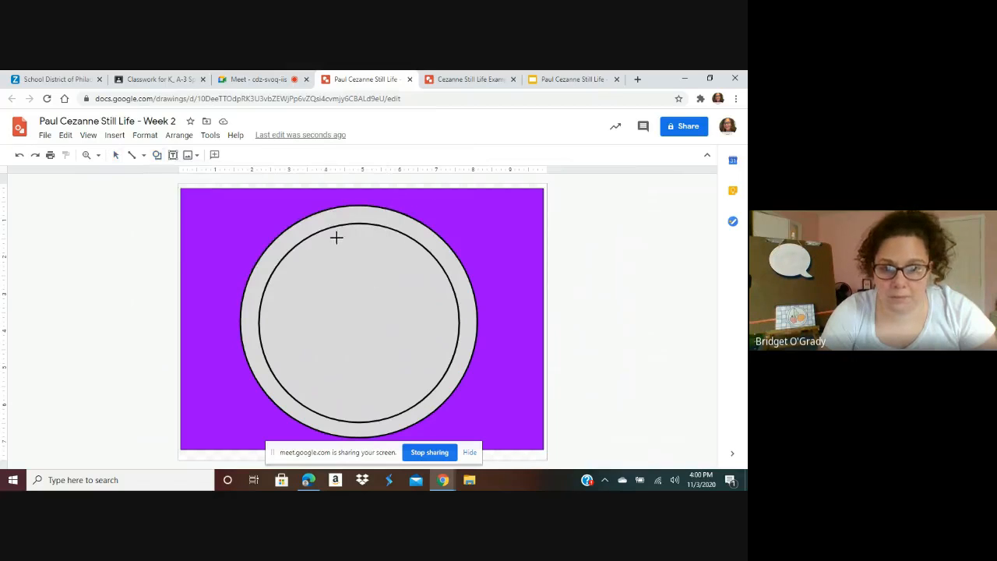
left_click_drag(317, 260, 265, 387)
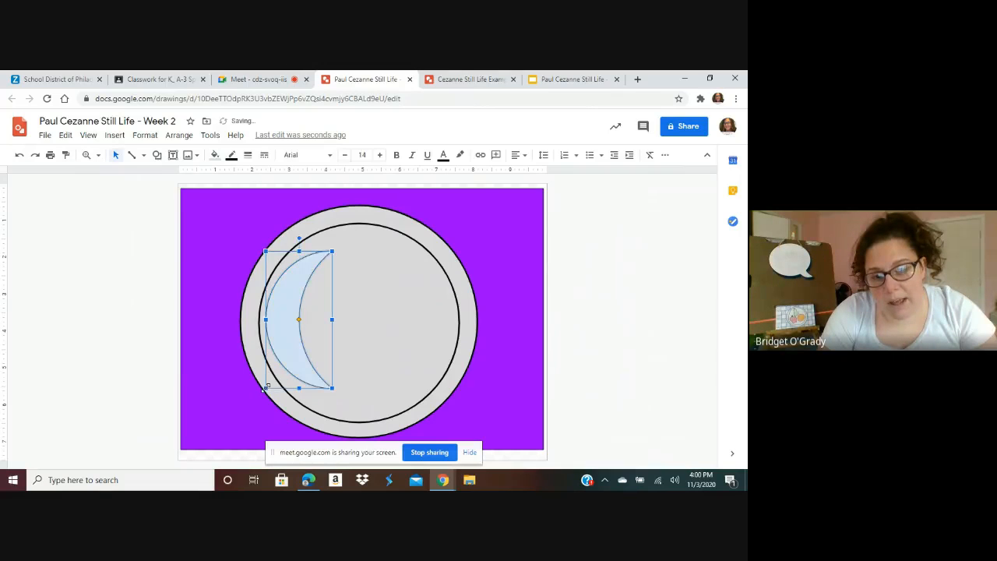
left_click(215, 154)
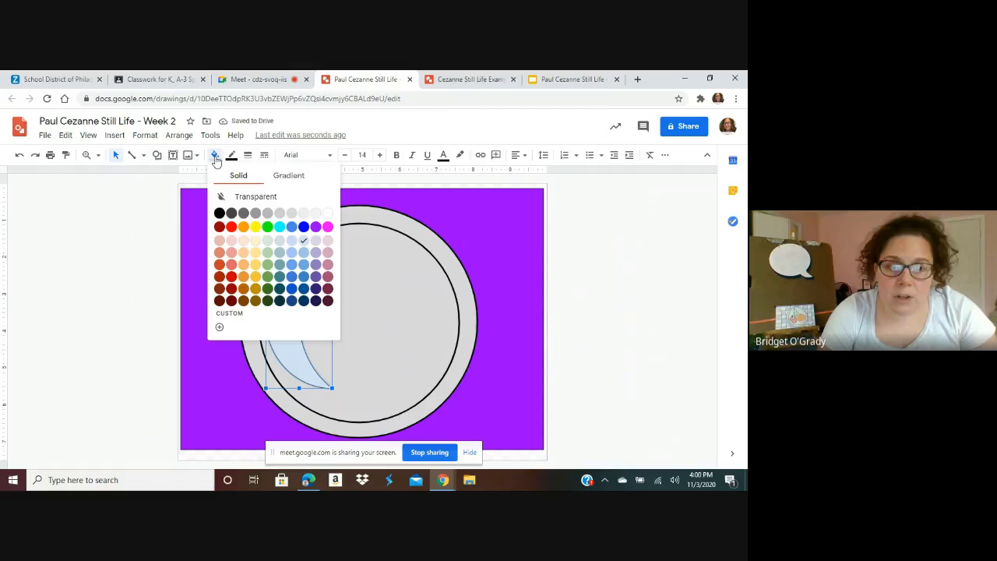
left_click(261, 227)
Realign the purple background with the canvas's top edge and shift the yellow moon slightly inward on the plate
left_click_drag(261, 230, 289, 284)
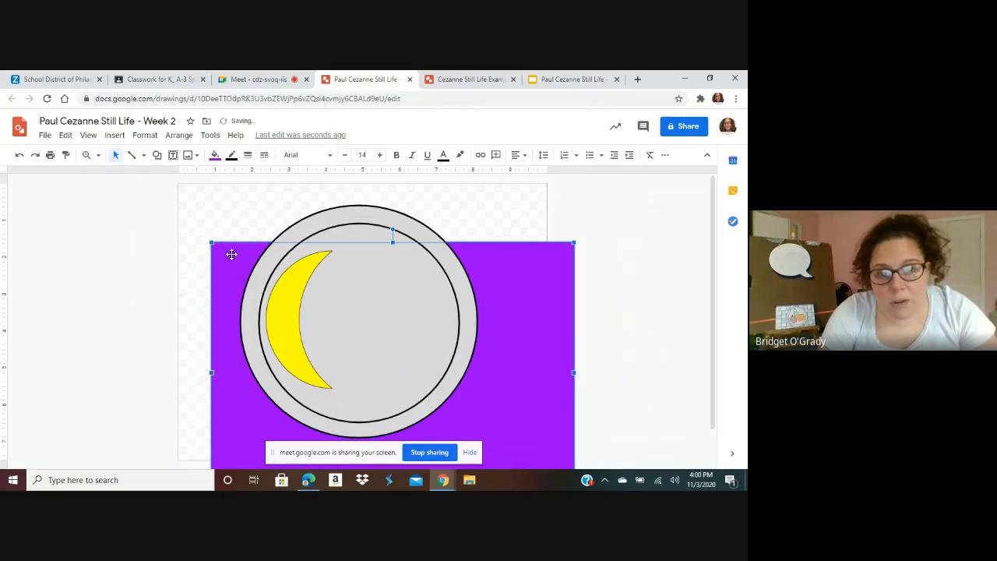
left_click_drag(232, 254, 200, 197)
left_click_drag(286, 309, 300, 319)
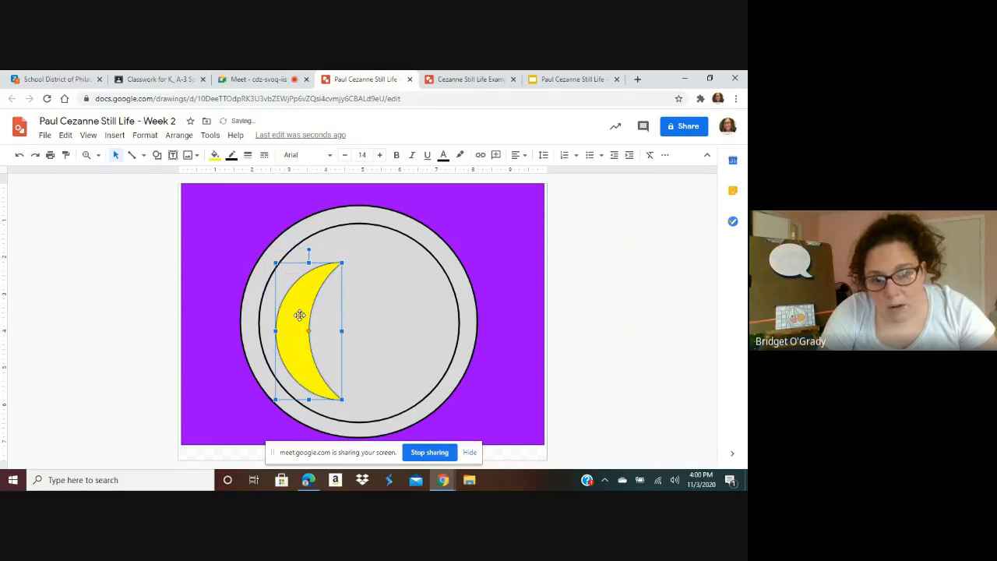
left_click(133, 238)
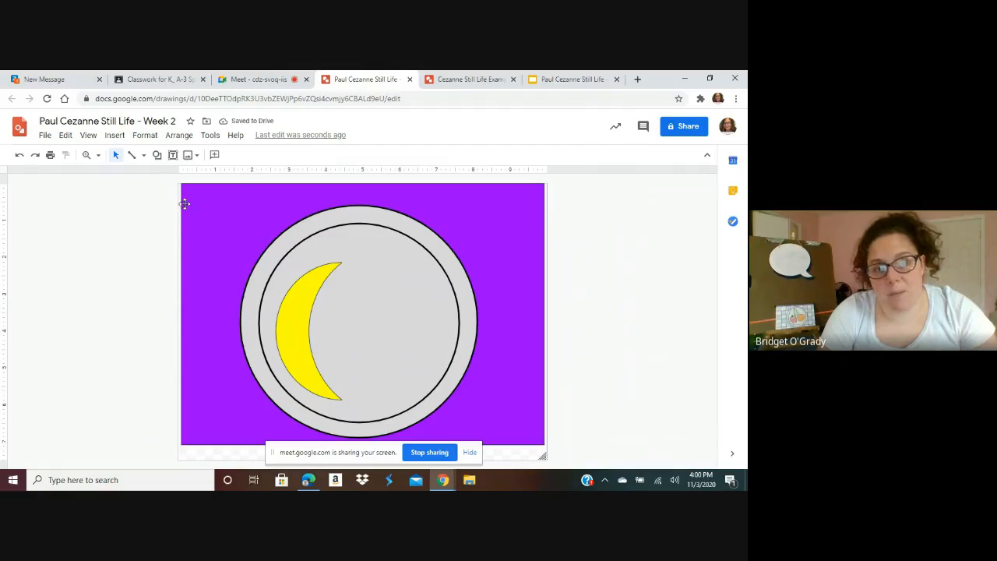
Add a tiny rectangle at the banana's upper tip as a stem and fill it with black
left_click(157, 154)
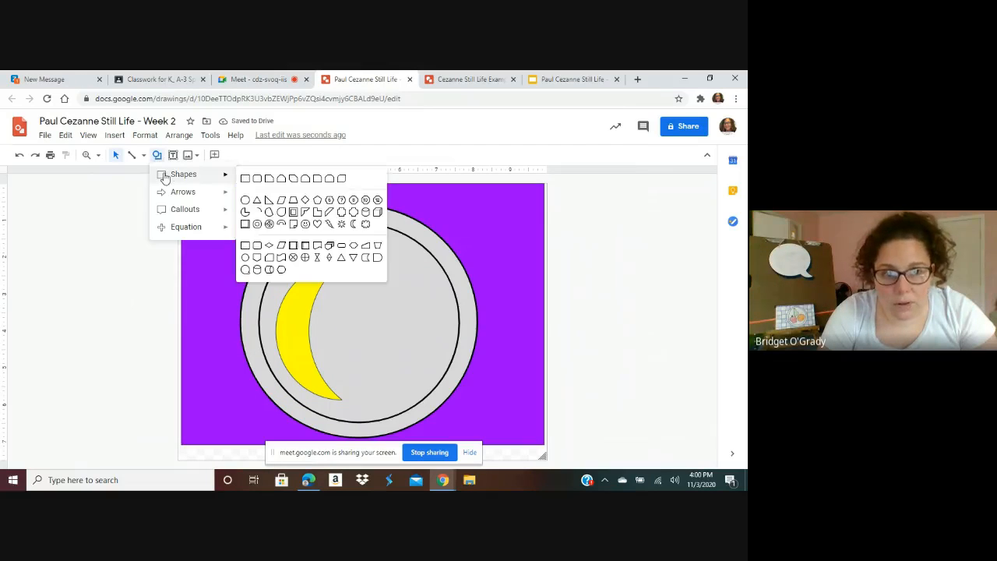
left_click(245, 178)
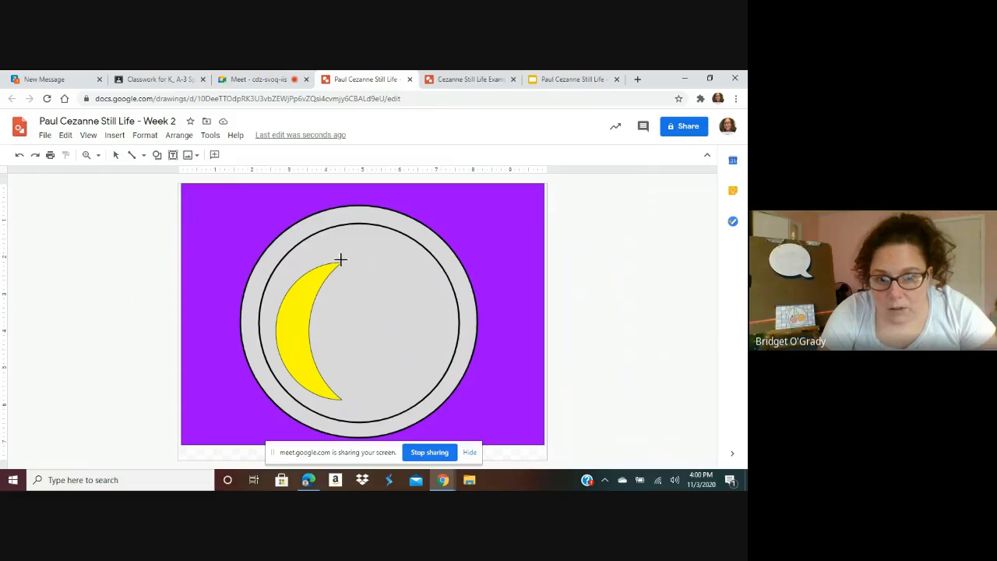
mouse_move(341, 261)
left_mouse_down()
mouse_move(354, 249)
mouse_move(346, 252)
left_mouse_up()
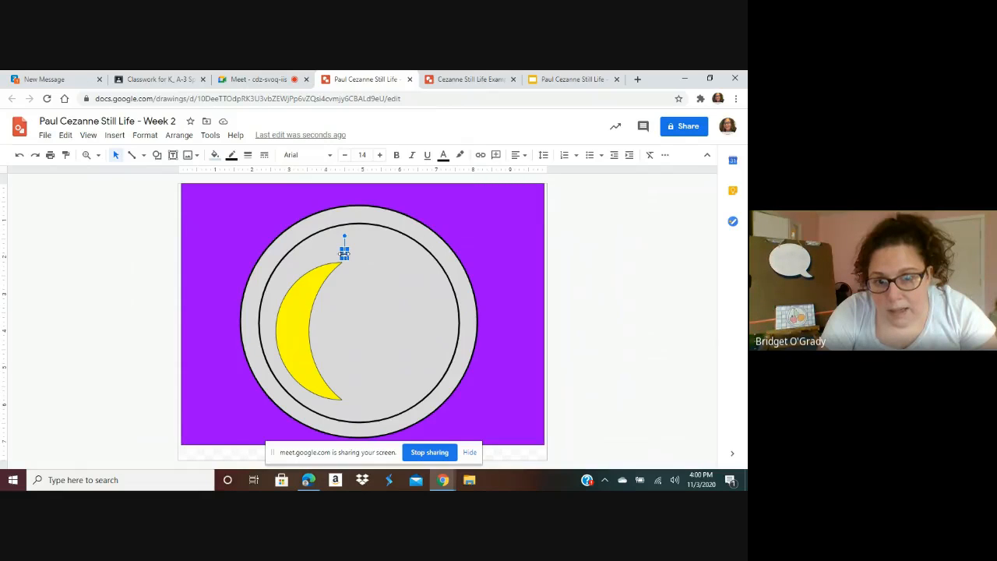
left_click_drag(345, 253, 339, 258)
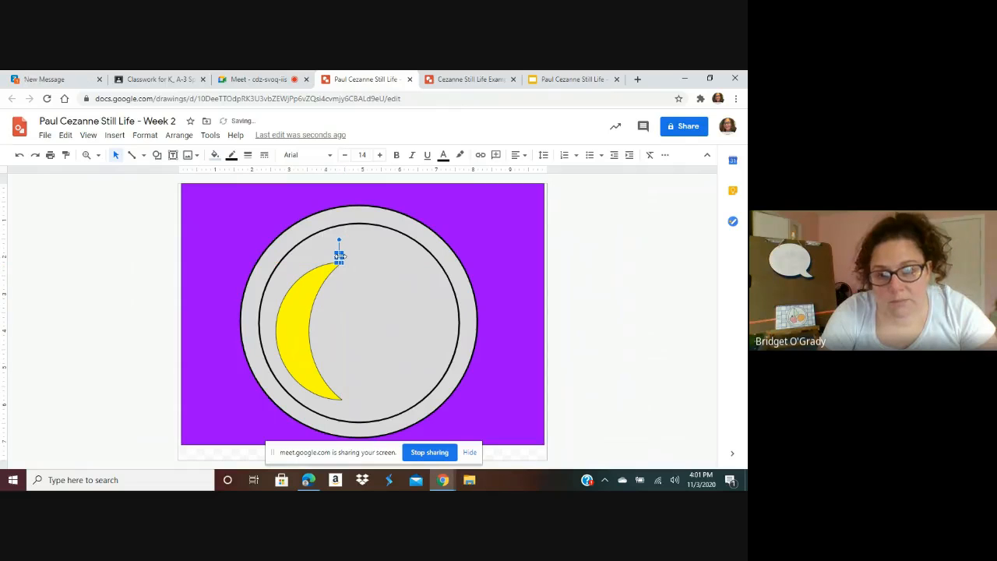
left_click(216, 155)
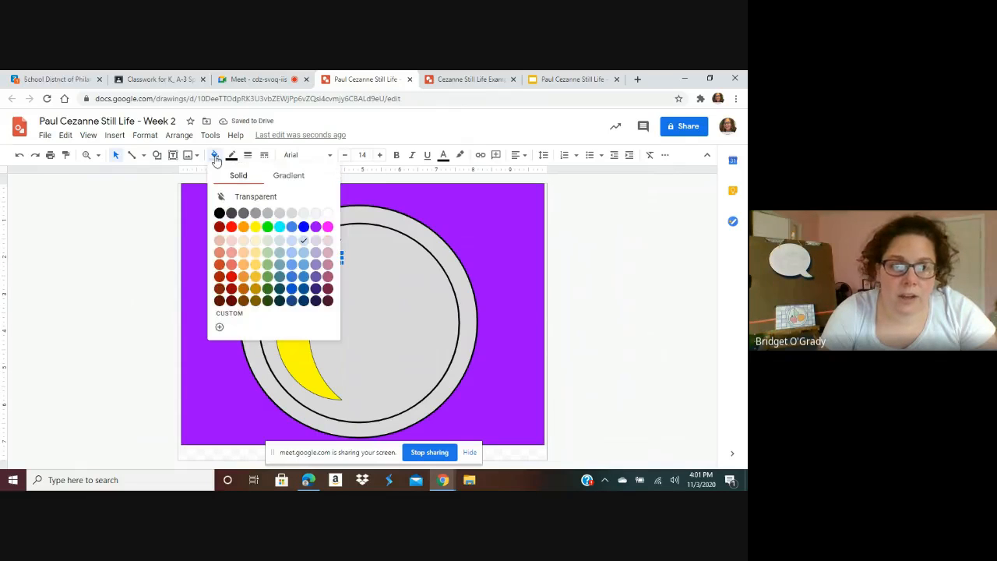
left_click(220, 213)
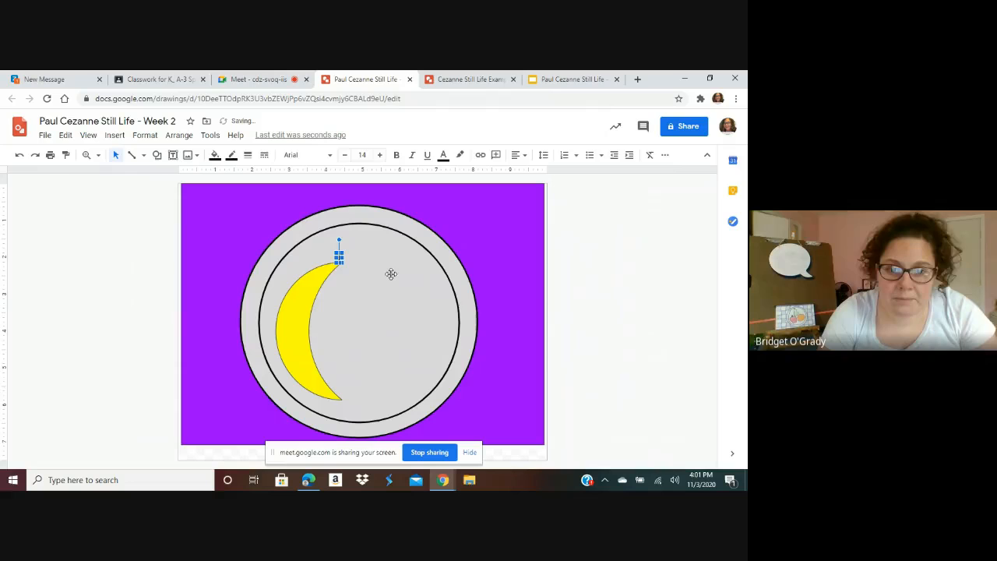
left_click(616, 286)
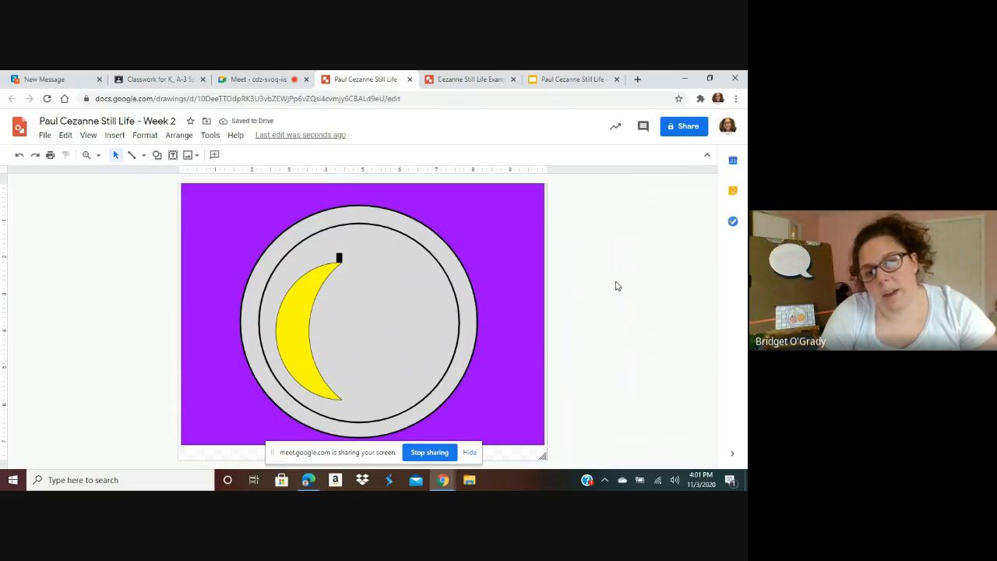
Draw a medium circle in the lower right of the plate beside the banana and fill it with orange
left_click(156, 154)
mouse_move(208, 182)
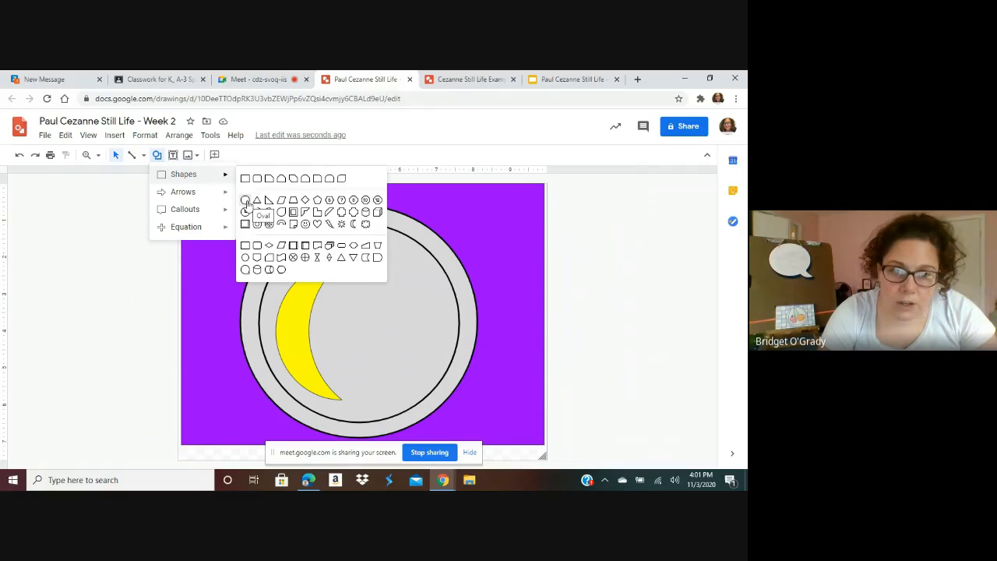
left_click(245, 201)
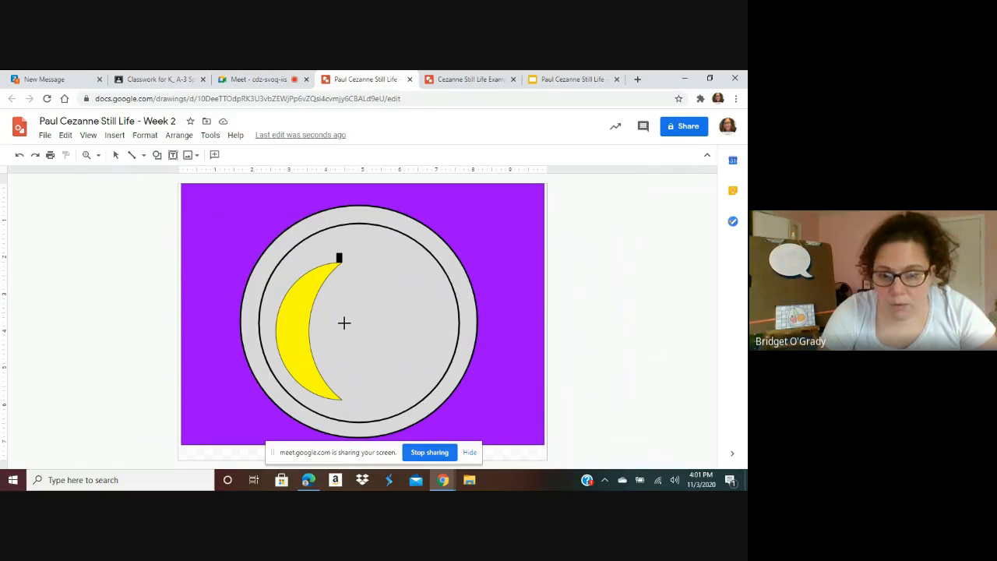
left_click_drag(352, 320, 419, 387)
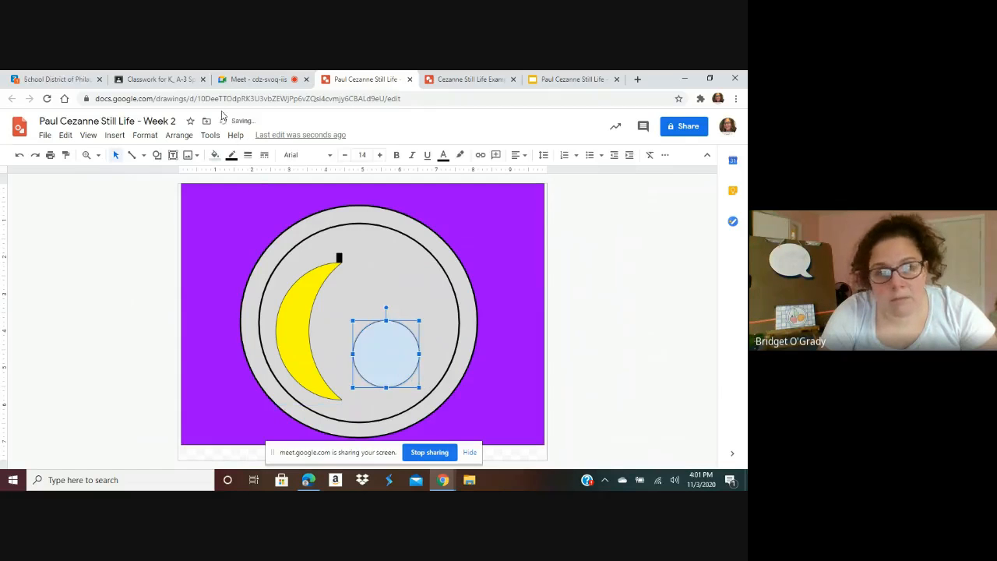
left_click(214, 155)
left_click(243, 226)
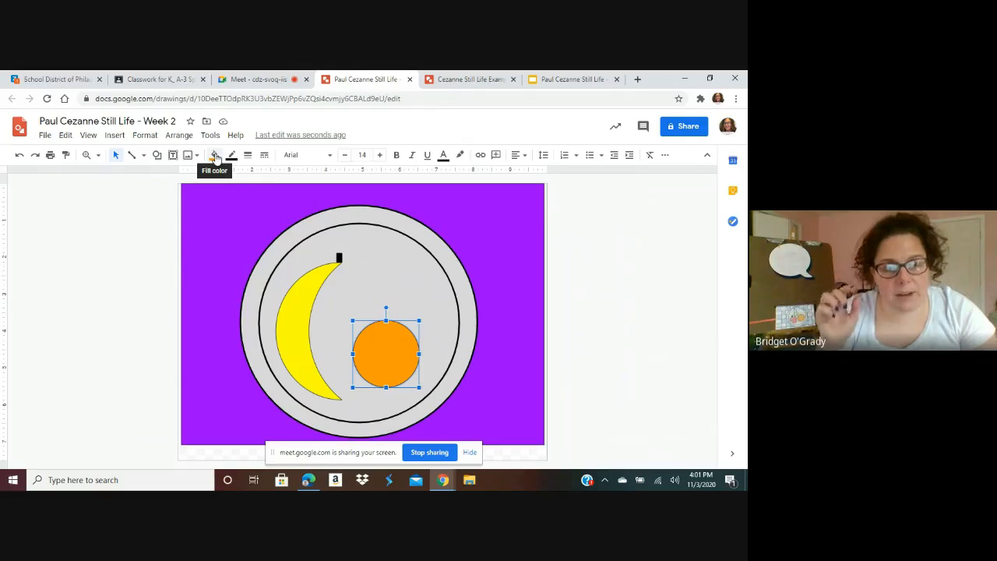
Place a tiny block arc near the top of the orange circle and fill it with black
left_click(157, 154)
mouse_move(186, 180)
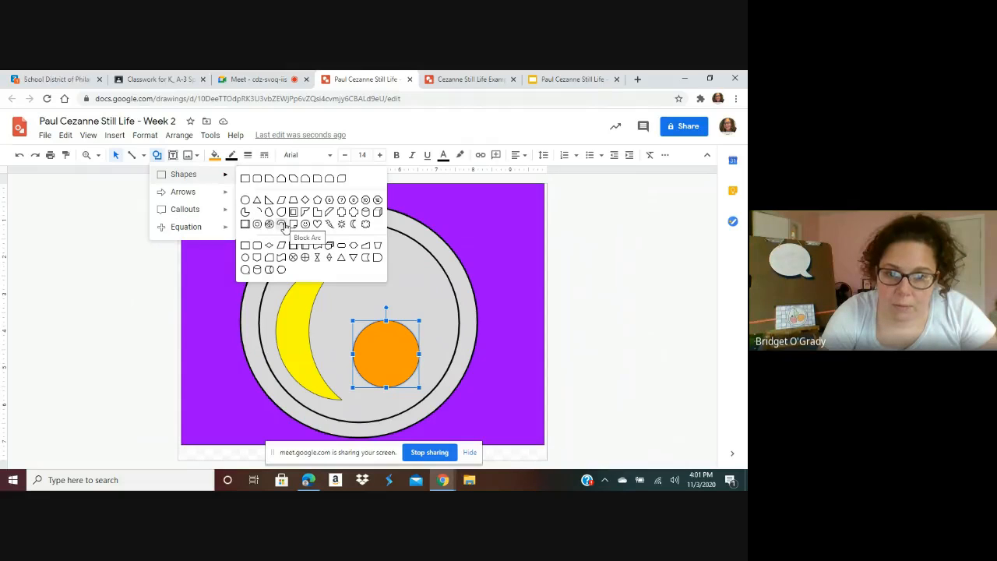
left_click(282, 225)
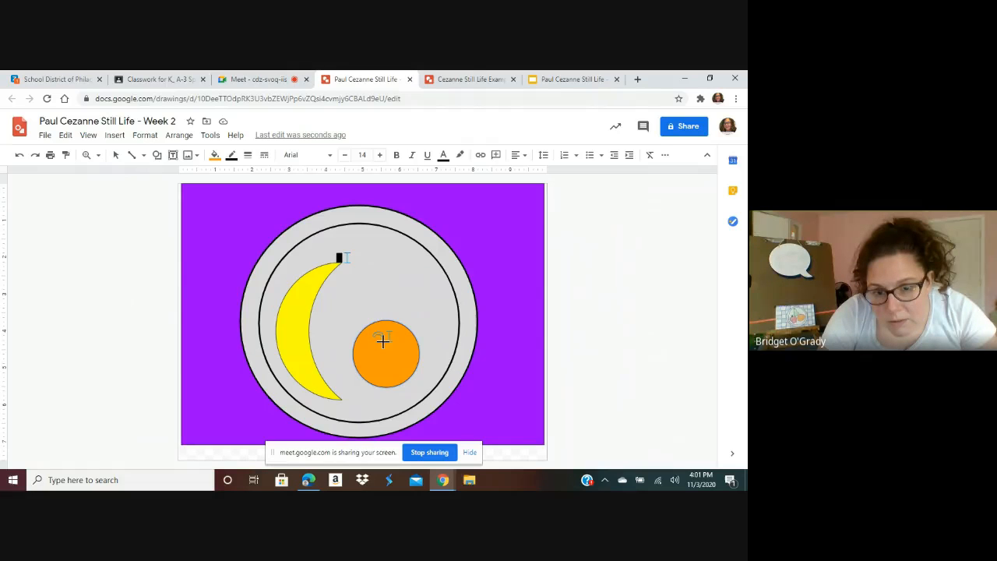
left_click_drag(382, 340, 373, 329)
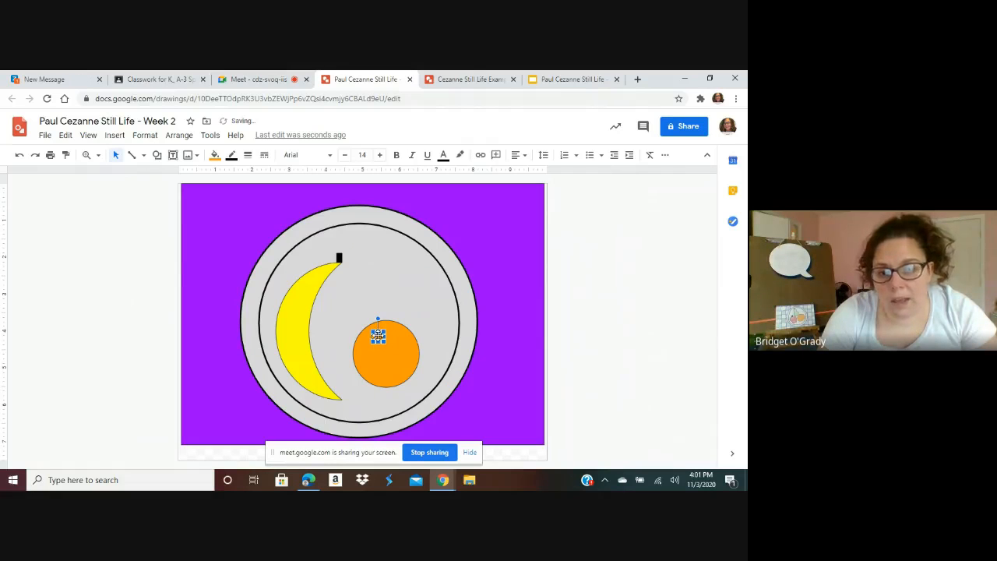
left_click_drag(379, 335, 378, 331)
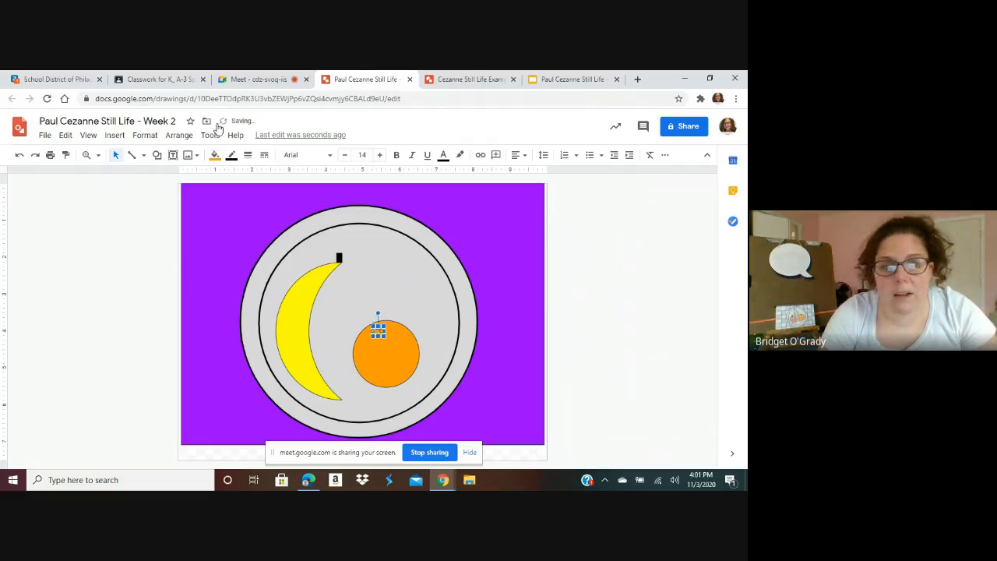
left_click(216, 158)
left_click(219, 214)
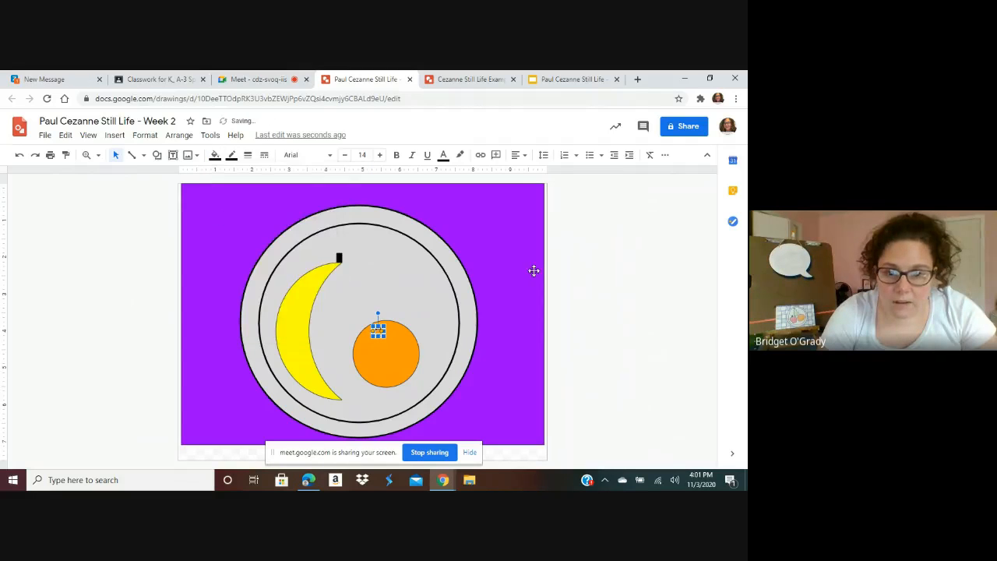
left_click(611, 289)
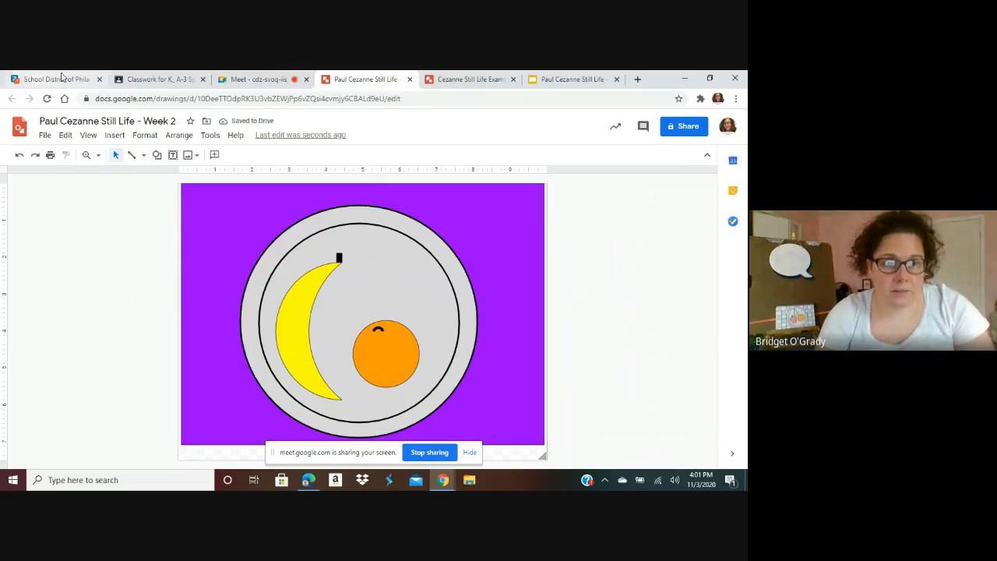
left_click(157, 155)
mouse_move(162, 177)
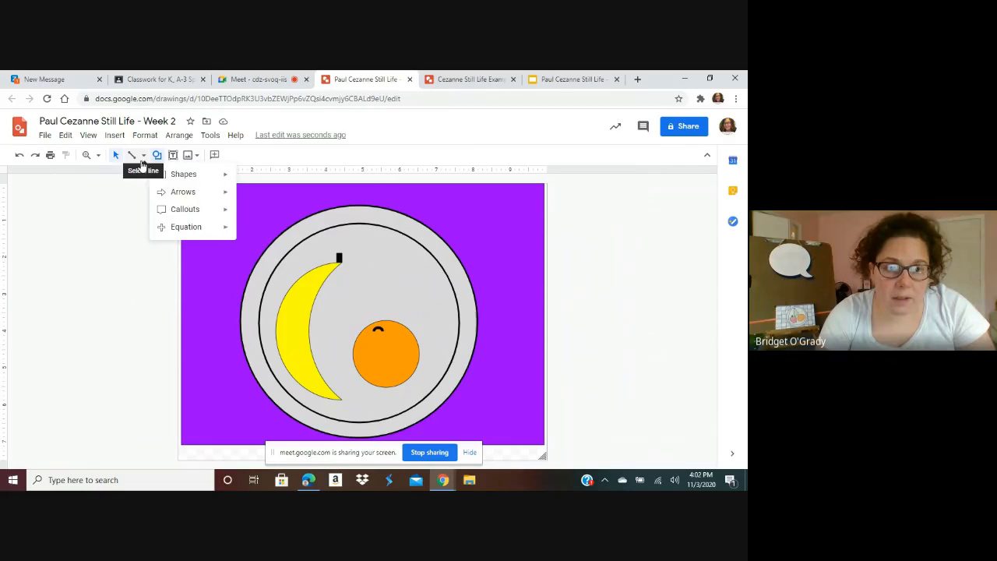
left_click(143, 155)
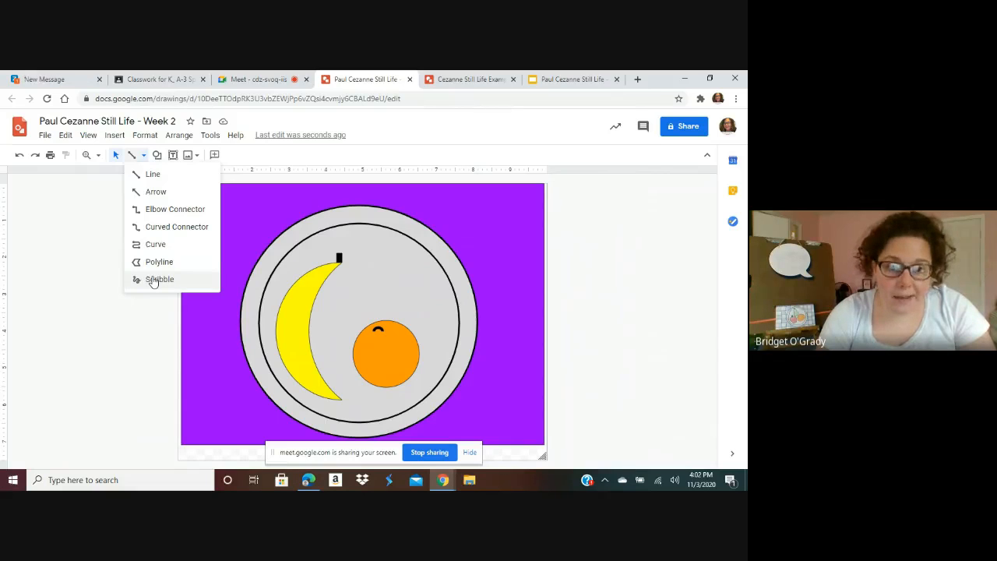
Draw a small oval just right of the banana's stem and fill it with dark blue
left_click(159, 156)
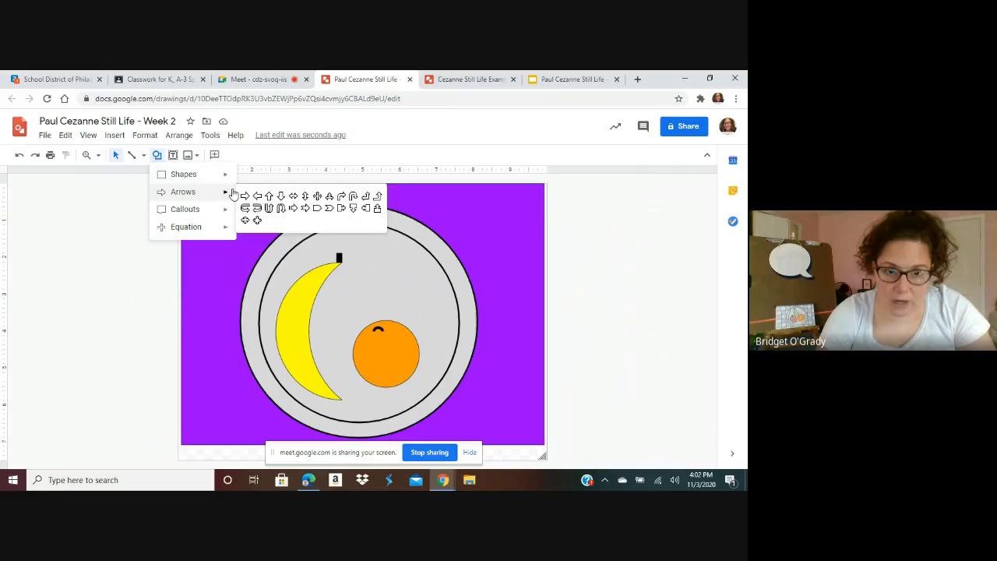
mouse_move(225, 178)
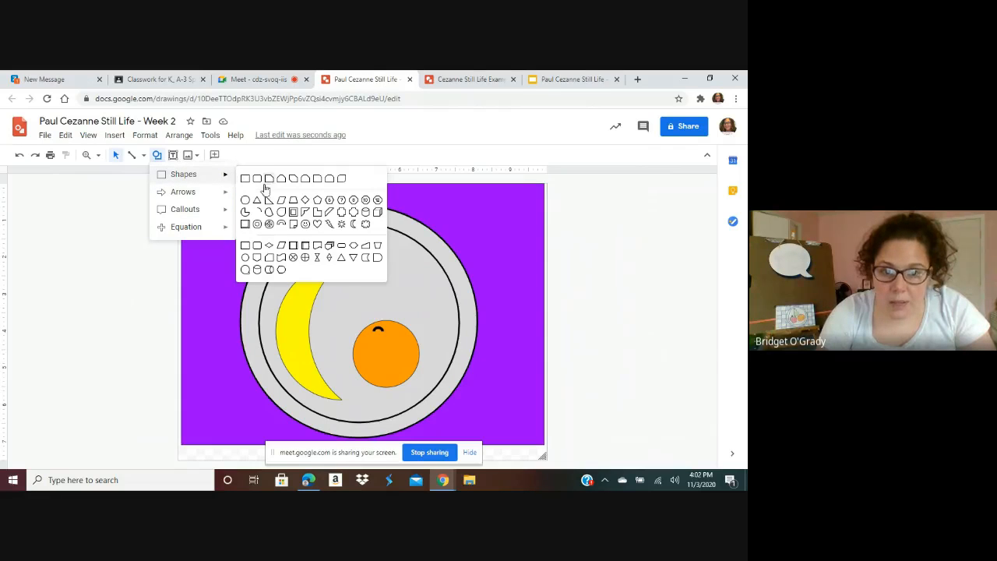
left_click(246, 200)
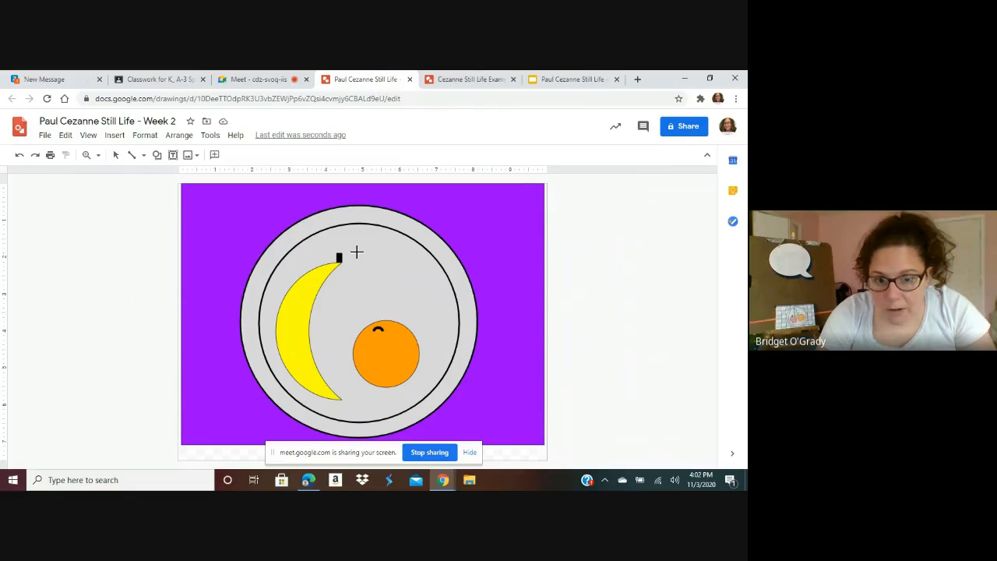
left_click_drag(356, 252, 372, 265)
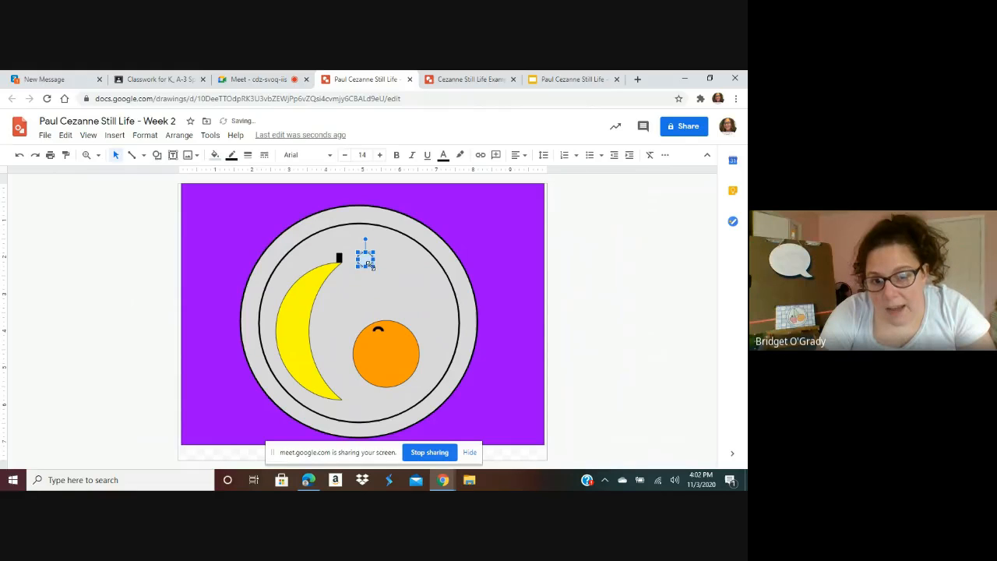
left_click(215, 155)
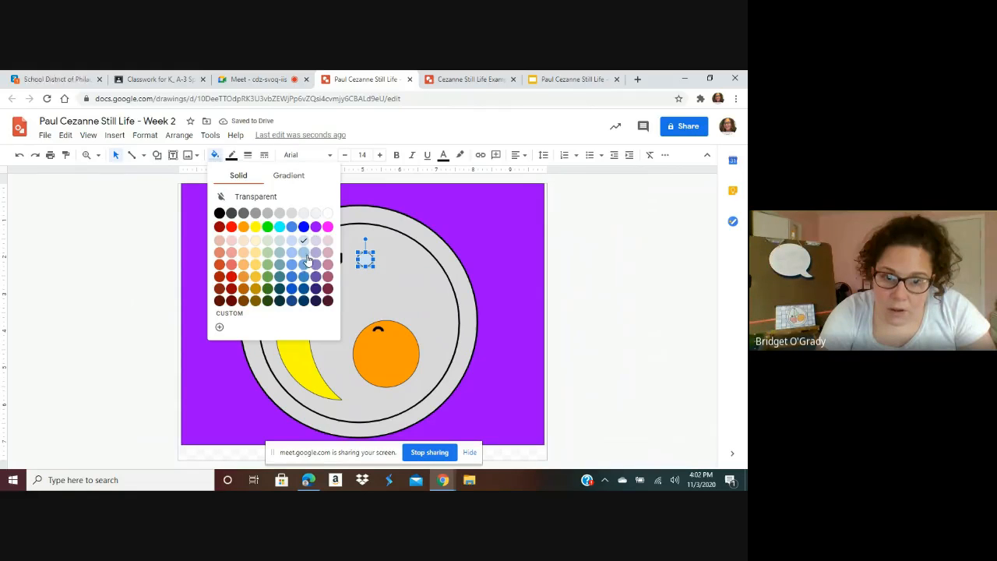
left_click(304, 300)
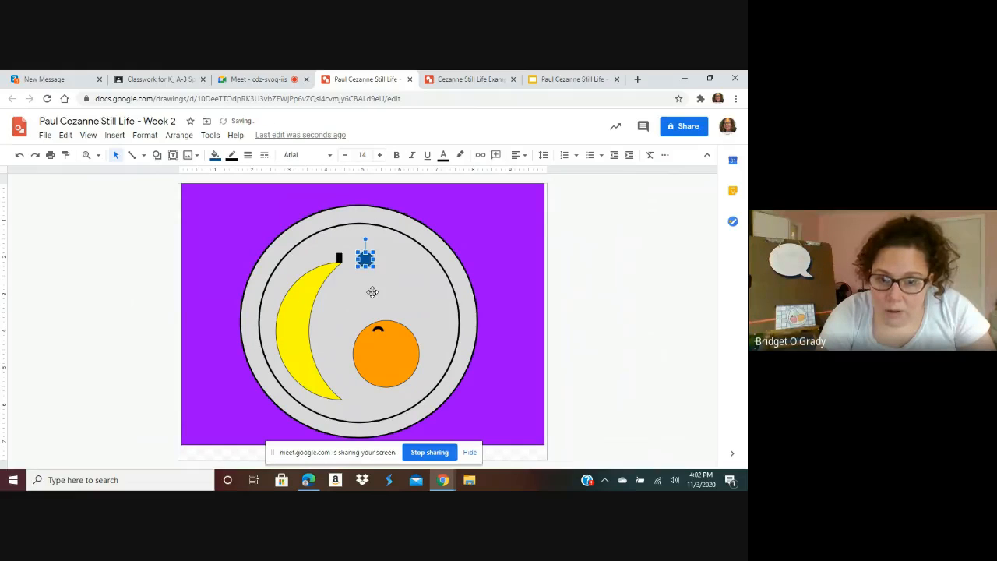
left_click(373, 291)
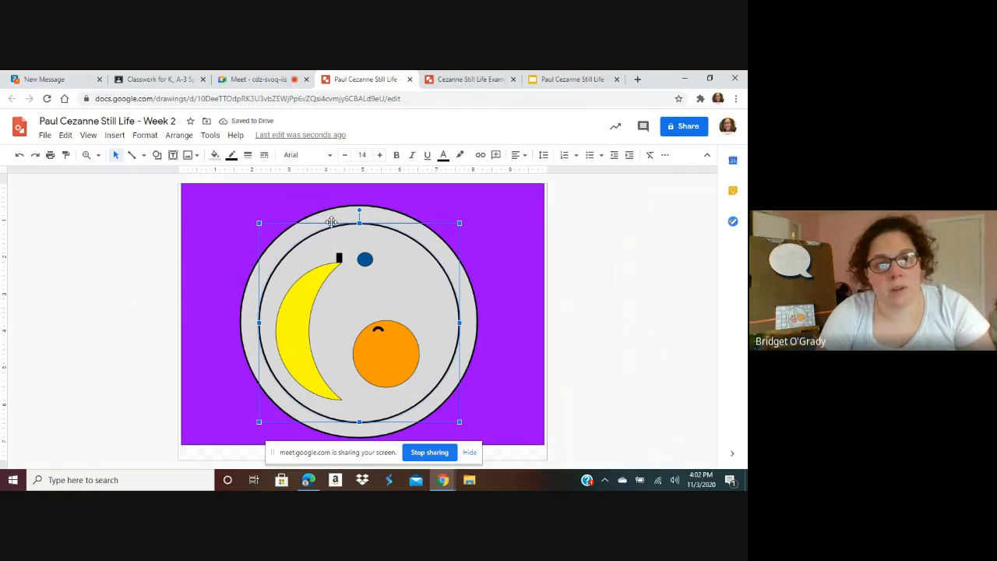
Draw a second small oval below and to the right of the first blueberry, reusing its dark blue fill
left_click(367, 259)
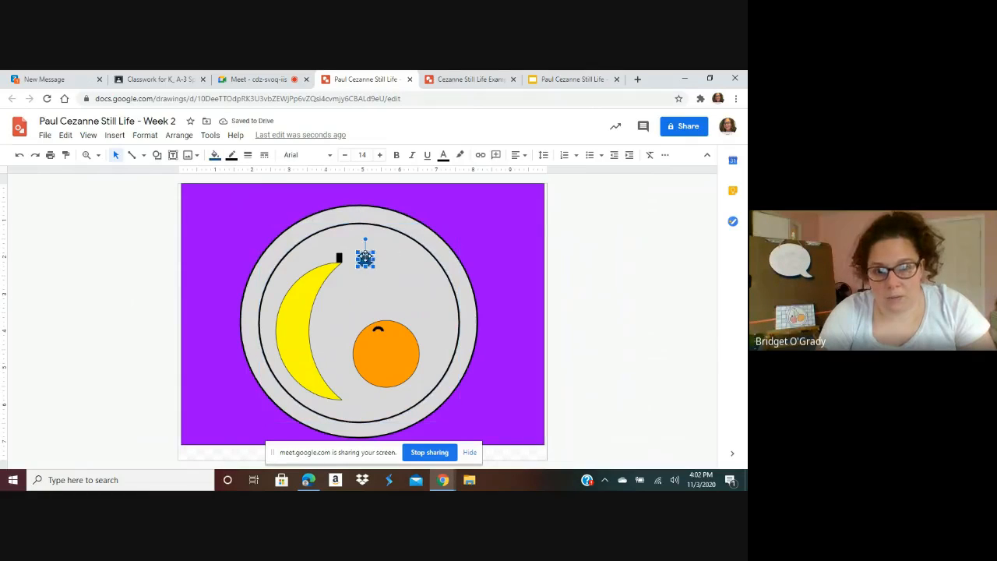
left_click(156, 155)
mouse_move(216, 196)
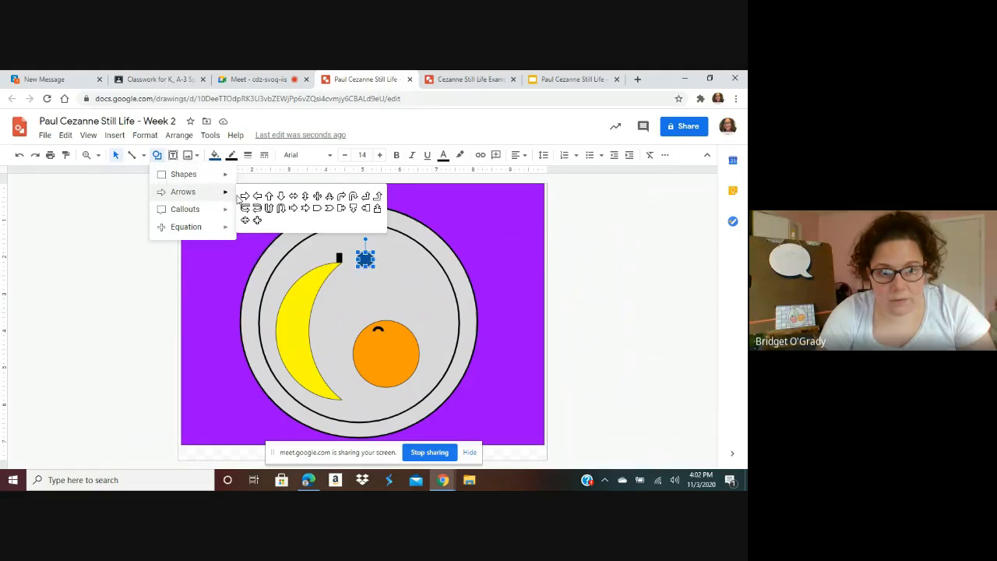
mouse_move(231, 181)
left_click(245, 200)
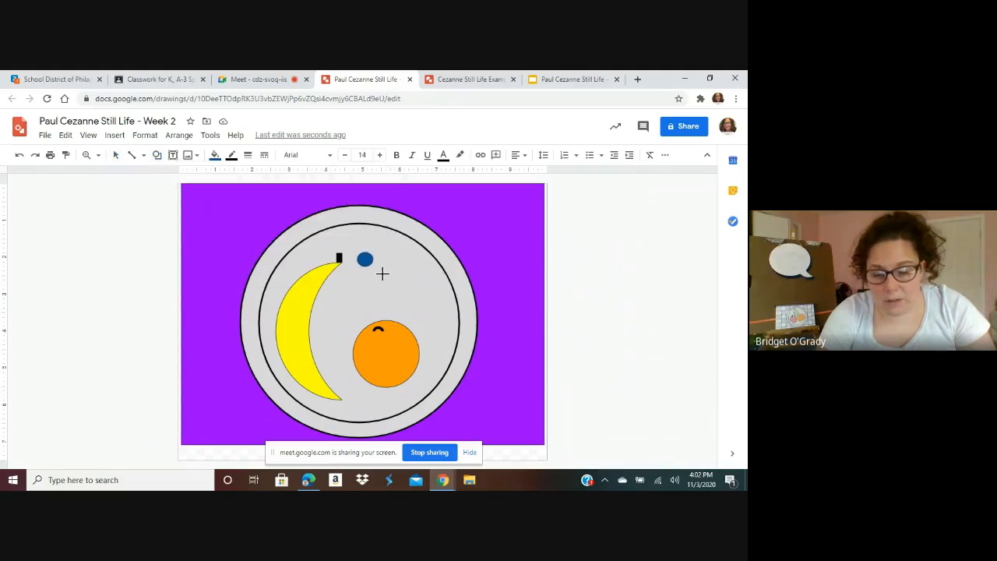
left_click_drag(383, 274, 402, 294)
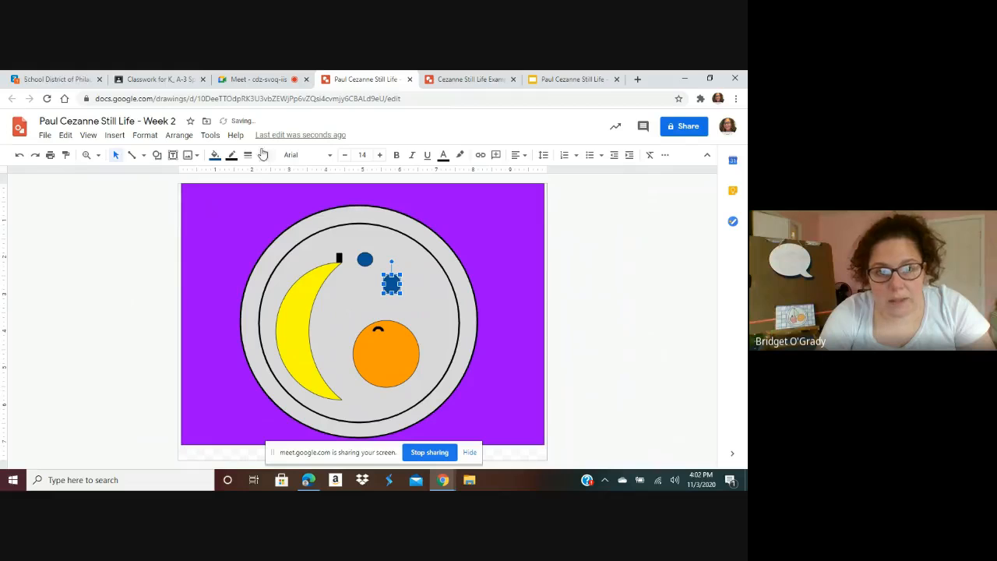
Draw a third small dark blue oval directly right of the first blueberry, above the second one
left_click(157, 154)
mouse_move(176, 174)
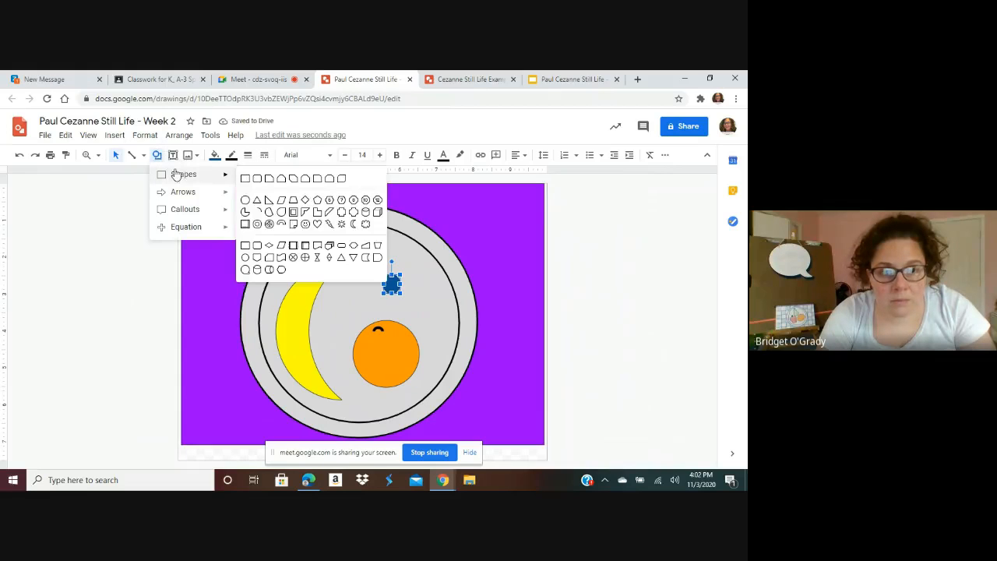
left_click(245, 199)
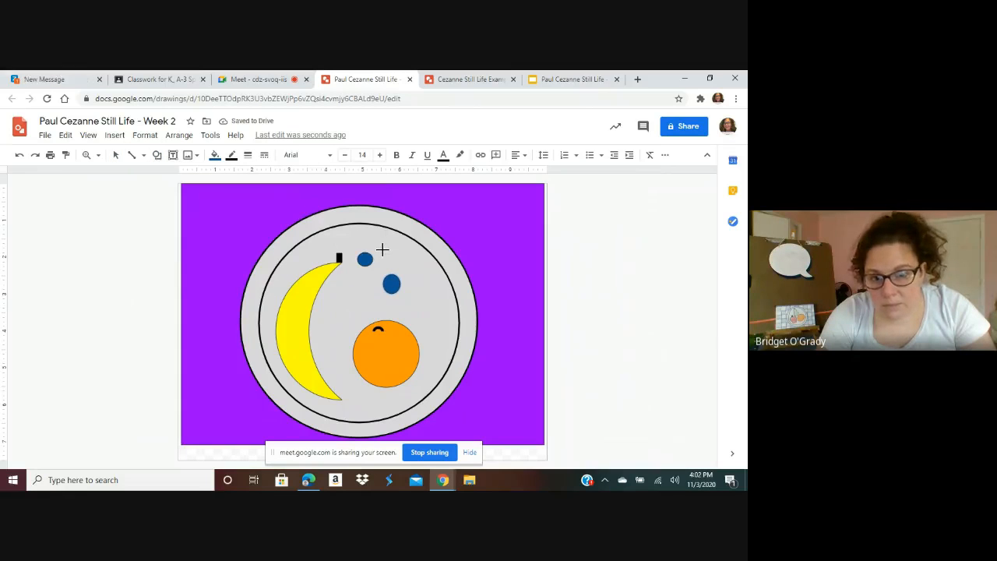
left_click_drag(383, 250, 399, 265)
left_click(347, 301)
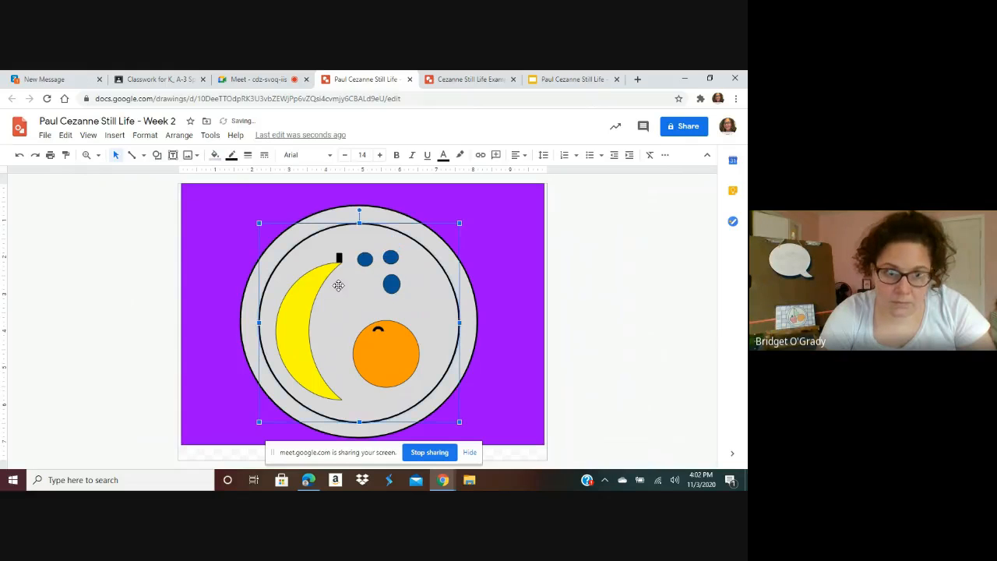
Draw a fourth small circle below the first blueberry and fill it with a darker navy blue
left_click(157, 154)
mouse_move(176, 174)
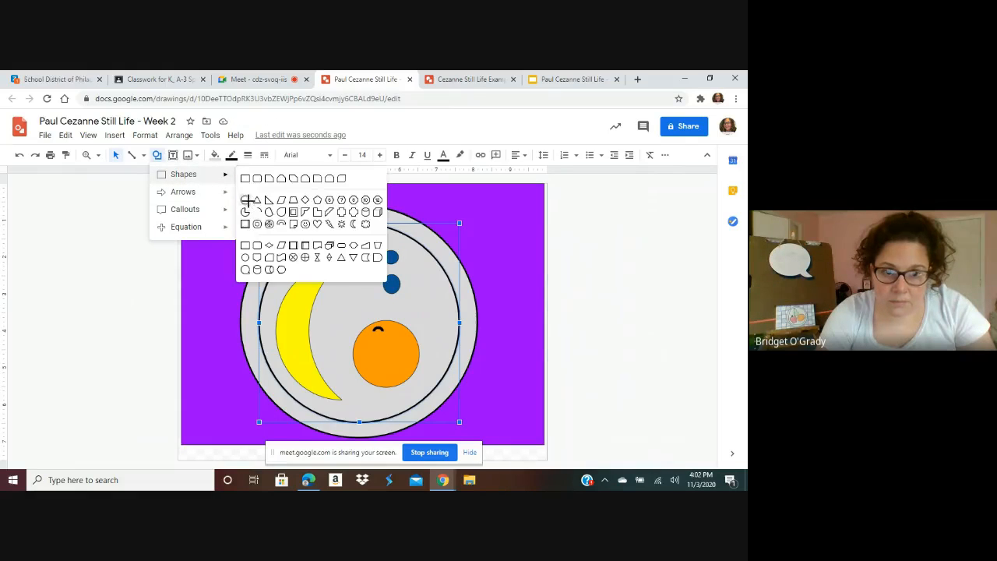
left_click(246, 200)
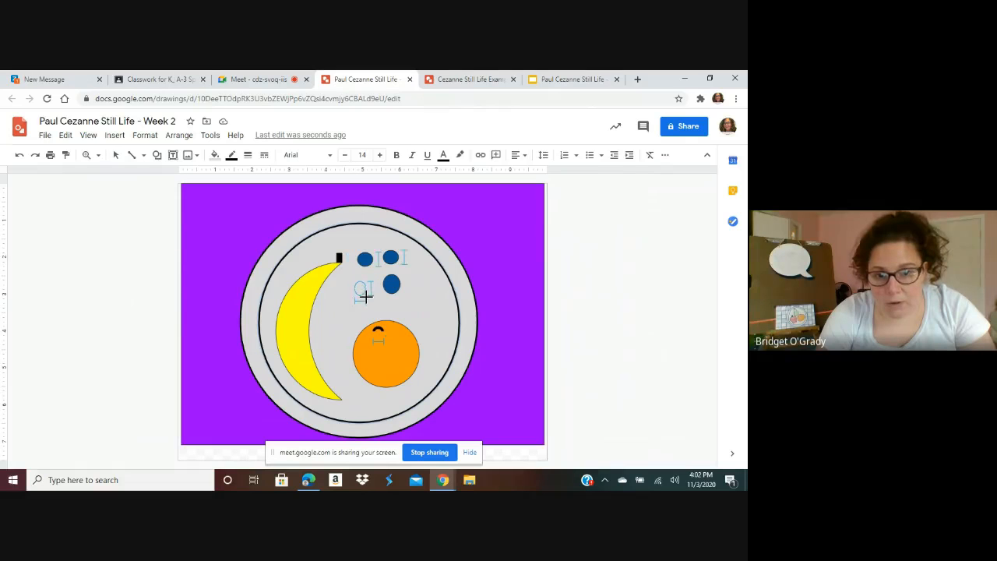
left_click_drag(366, 296, 372, 299)
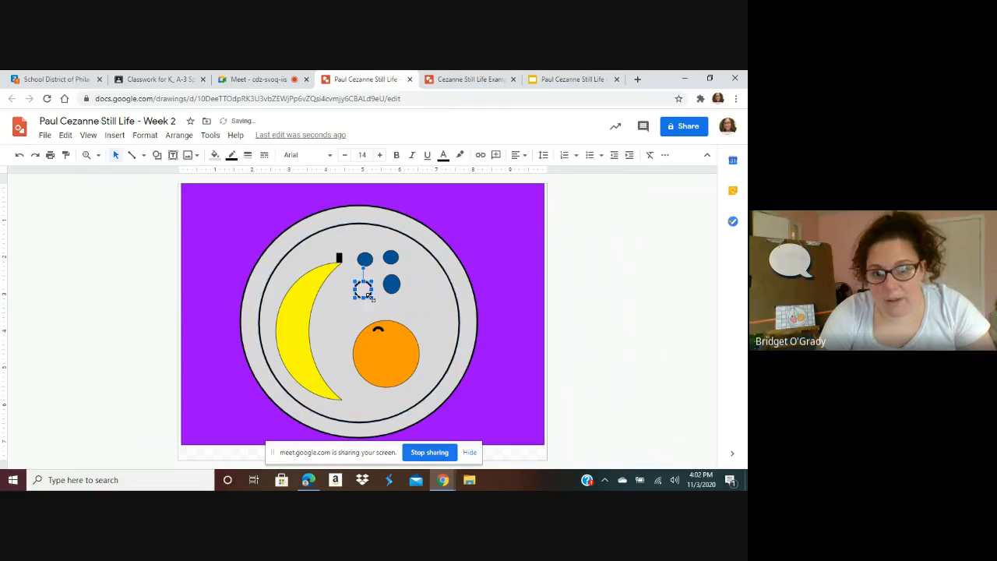
left_click(214, 154)
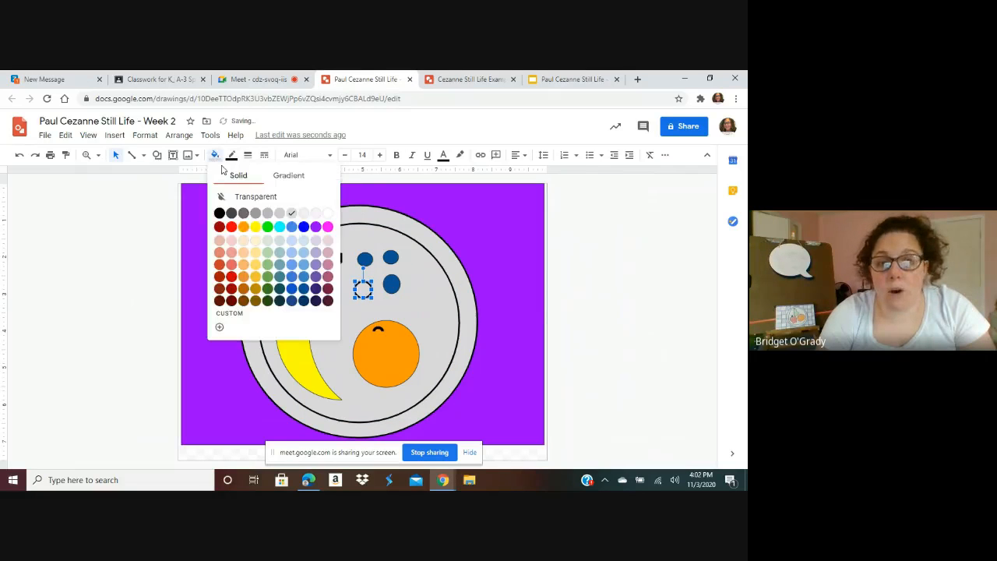
left_click(302, 301)
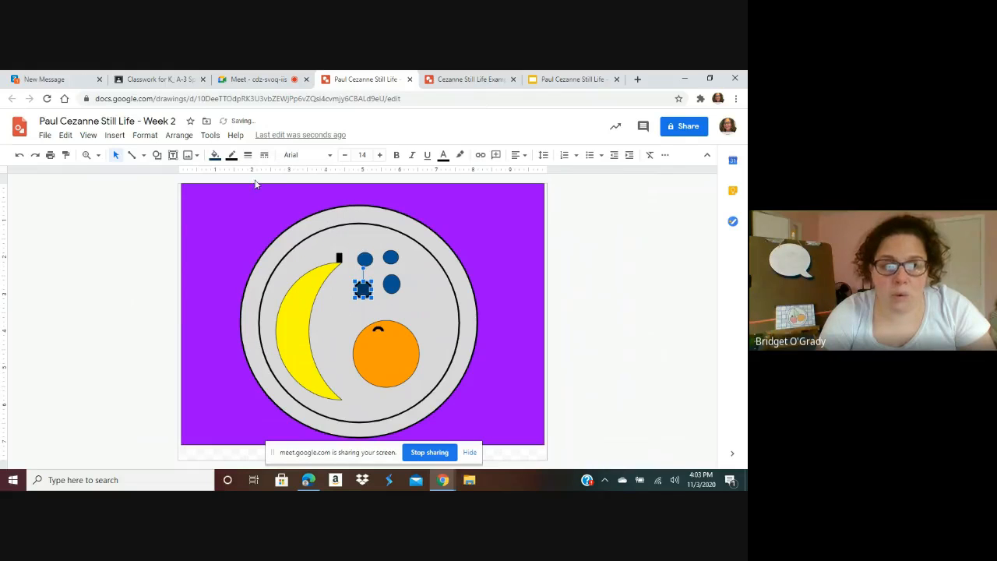
Give the navy blueberry the thinnest outline weight and deselect it
left_click(247, 155)
left_click(250, 171)
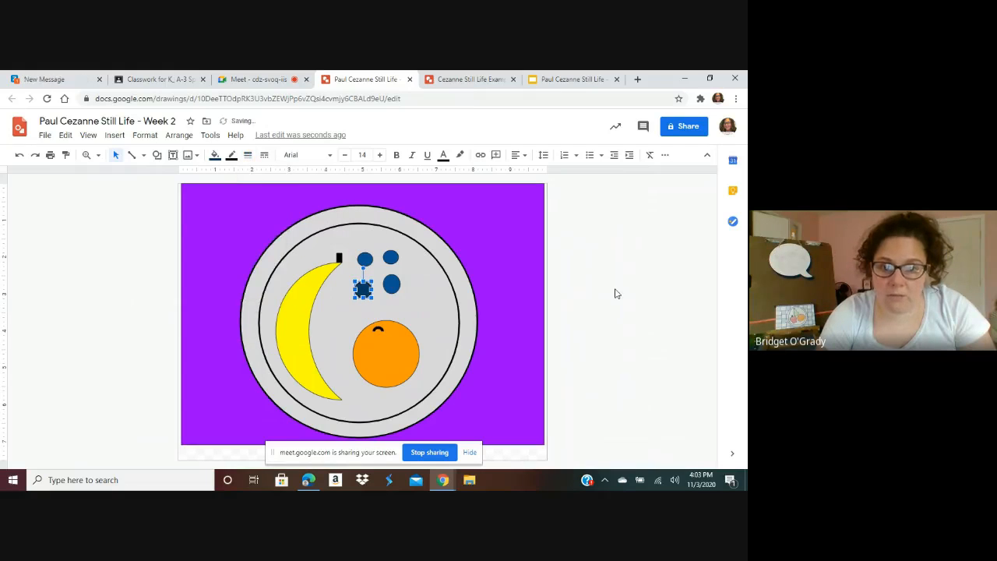
left_click(614, 294)
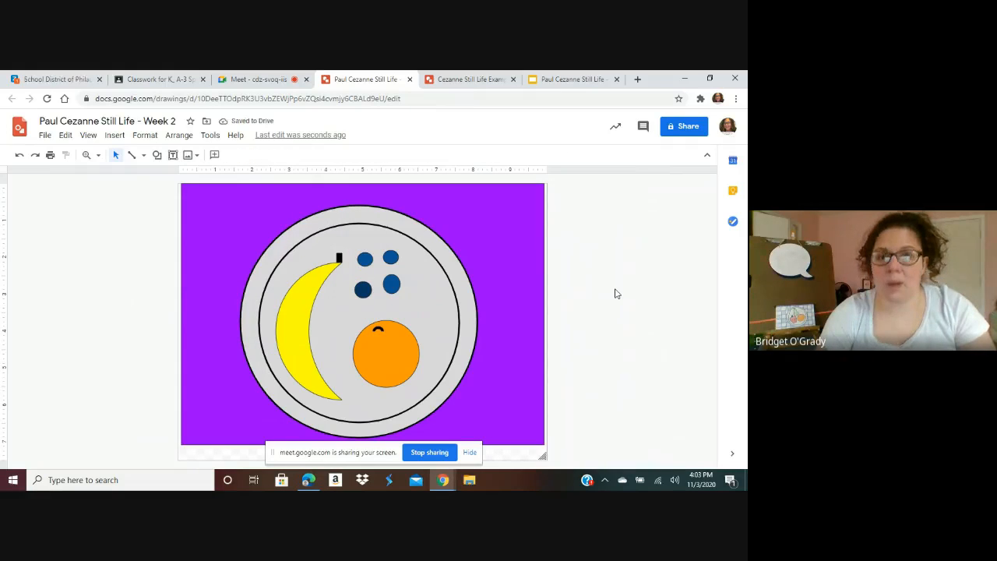